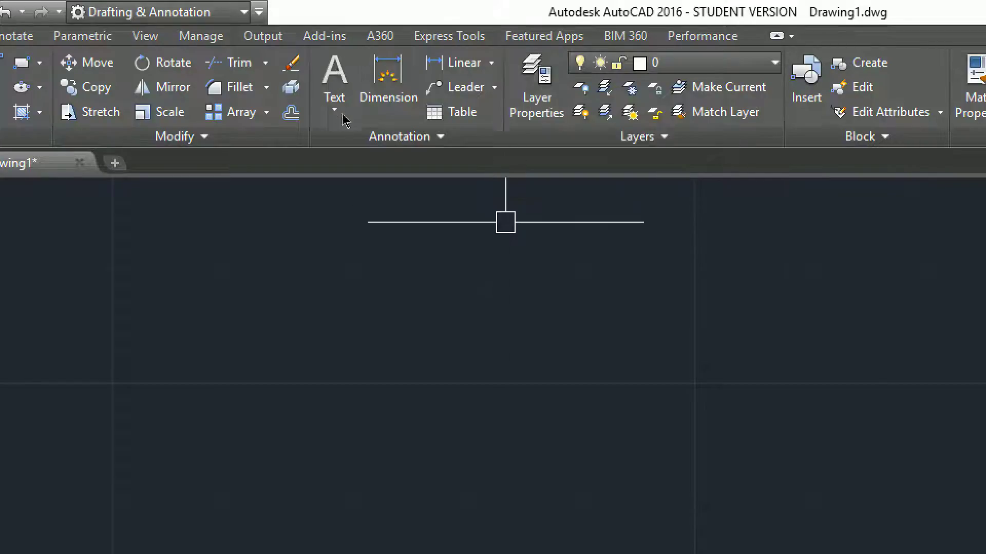
# Step: Open the layer manager with LA and create a new layer, Layer2
pyautogui.write('LA')
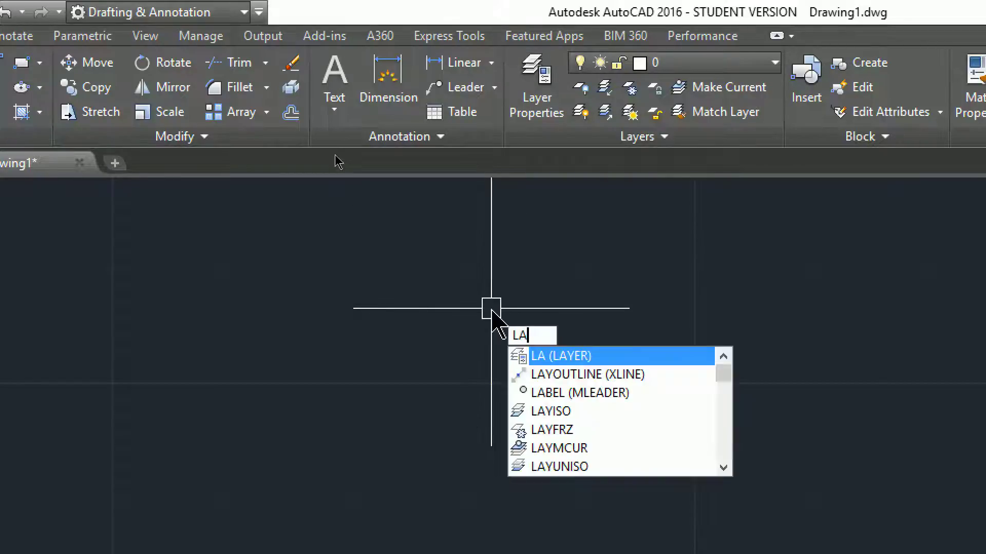
pyautogui.press('Return')
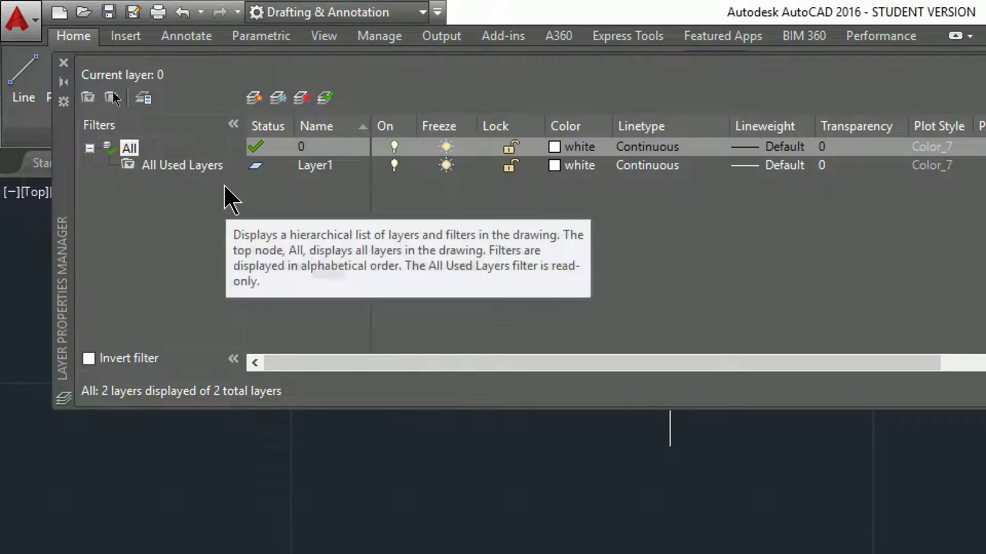
pyautogui.click(253, 100)
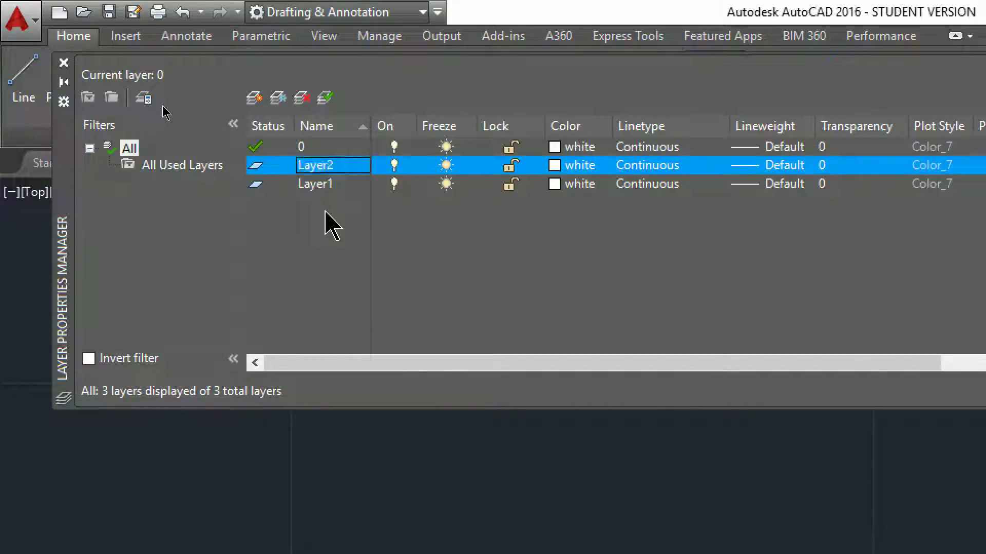
# Step: Close the layer manager and pick Layer1 as current in the ribbon's Layer dropdown
pyautogui.click(65, 62)
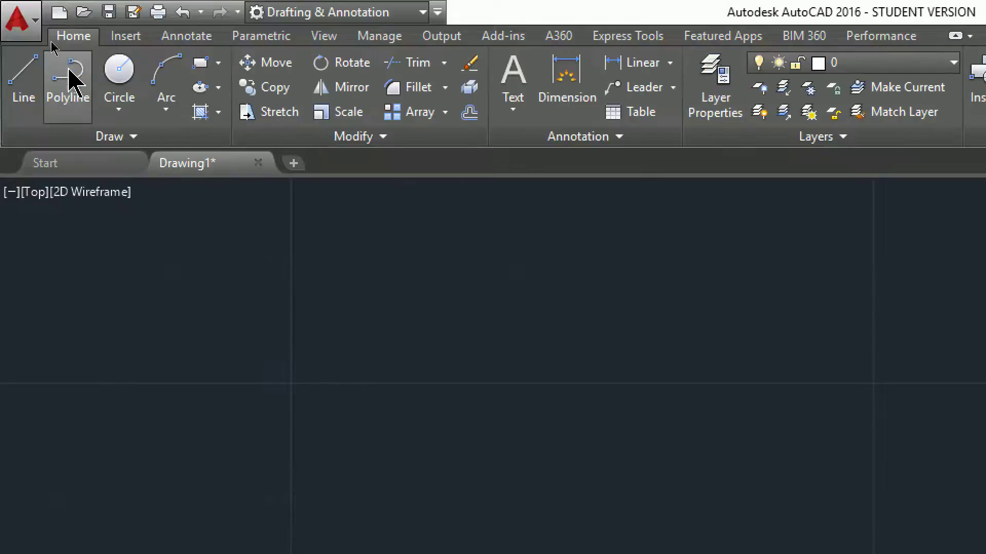
pyautogui.click(565, 64)
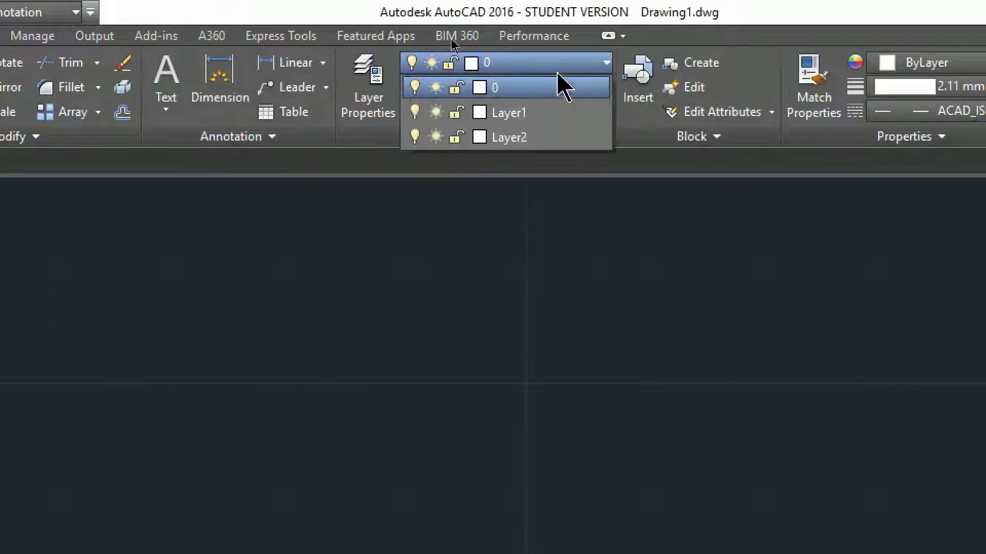
pyautogui.click(524, 114)
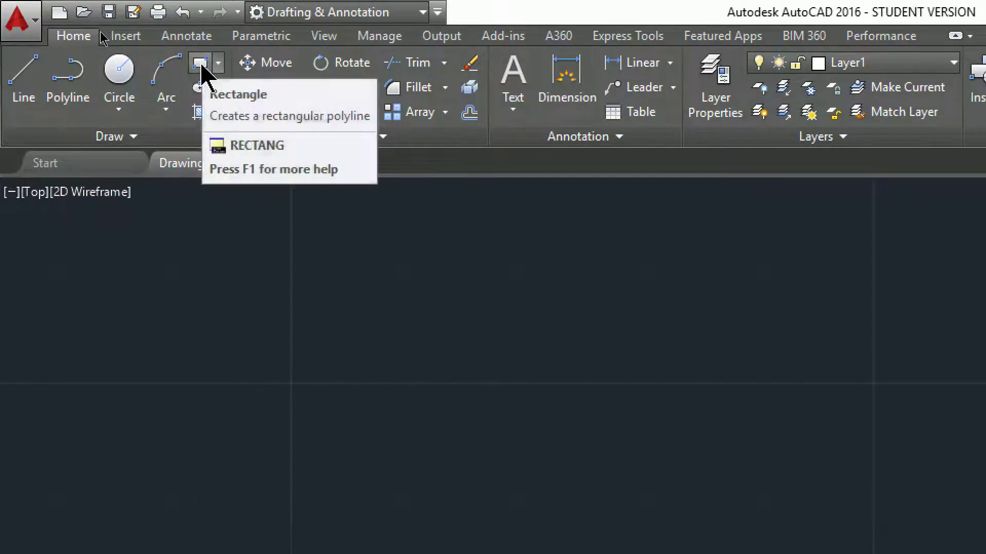
# Step: Draw a rectangle with REC by picking two opposite corners, then select it
pyautogui.write('rec')
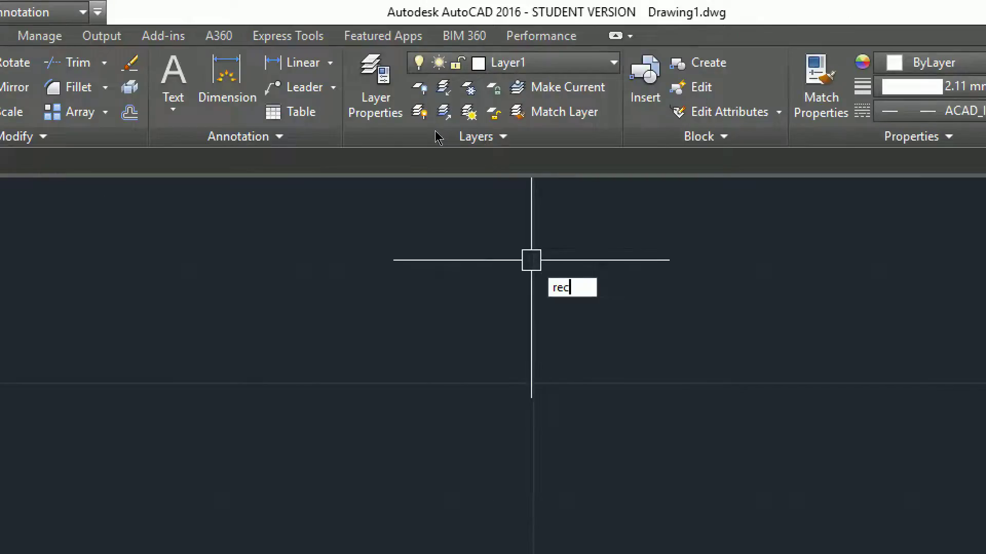
pyautogui.press('Return')
pyautogui.click(306, 262)
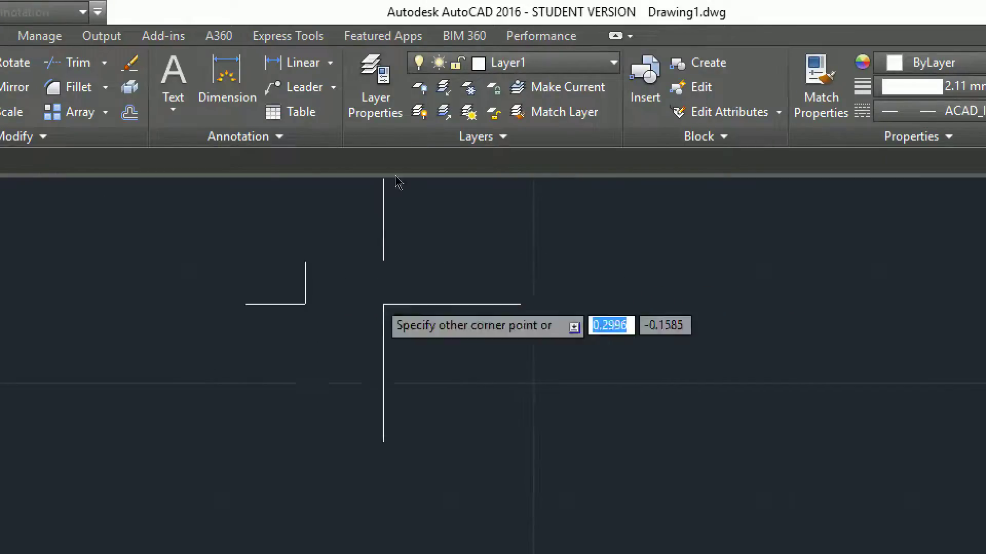
pyautogui.click(649, 444)
pyautogui.moveTo(758, 375); pyautogui.dragTo(746, 336, button='middle')
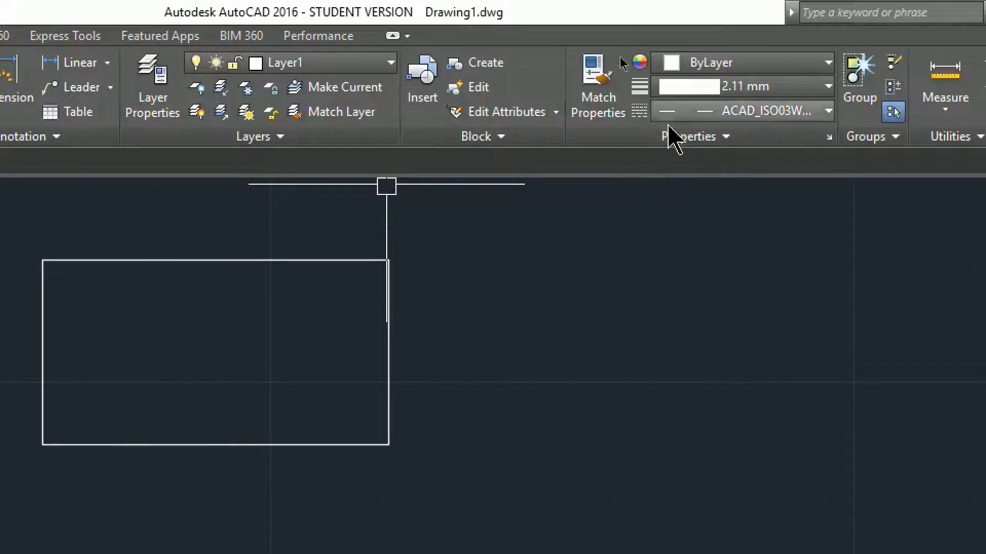
pyautogui.click(346, 260)
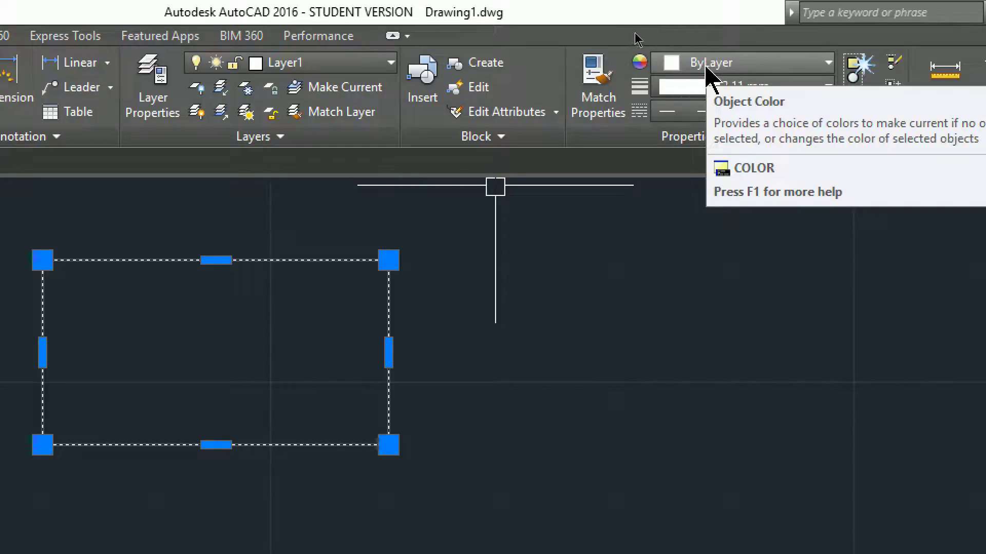
# Step: Select the rectangle and set its colour to Red
pyautogui.click(708, 66)
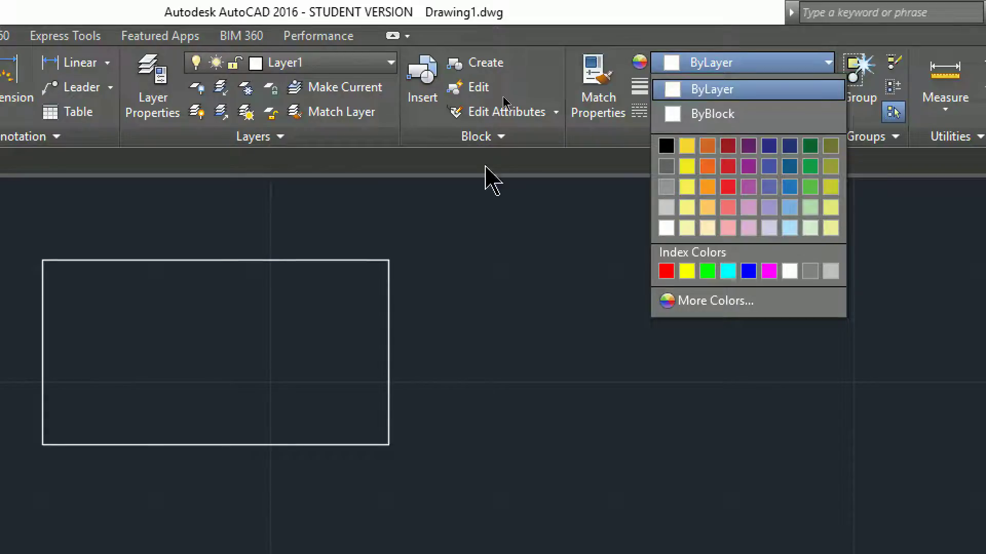
pyautogui.click(363, 260)
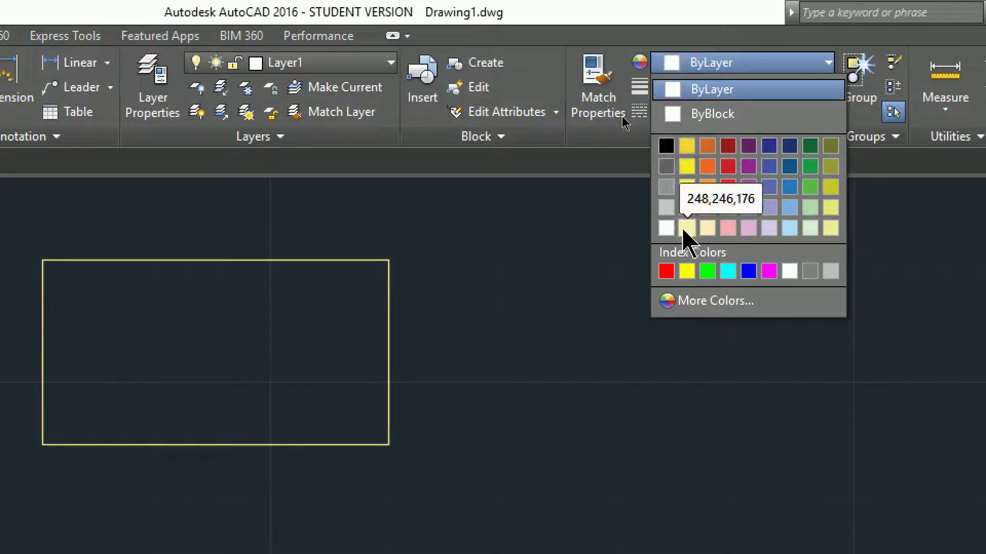
pyautogui.click(666, 271)
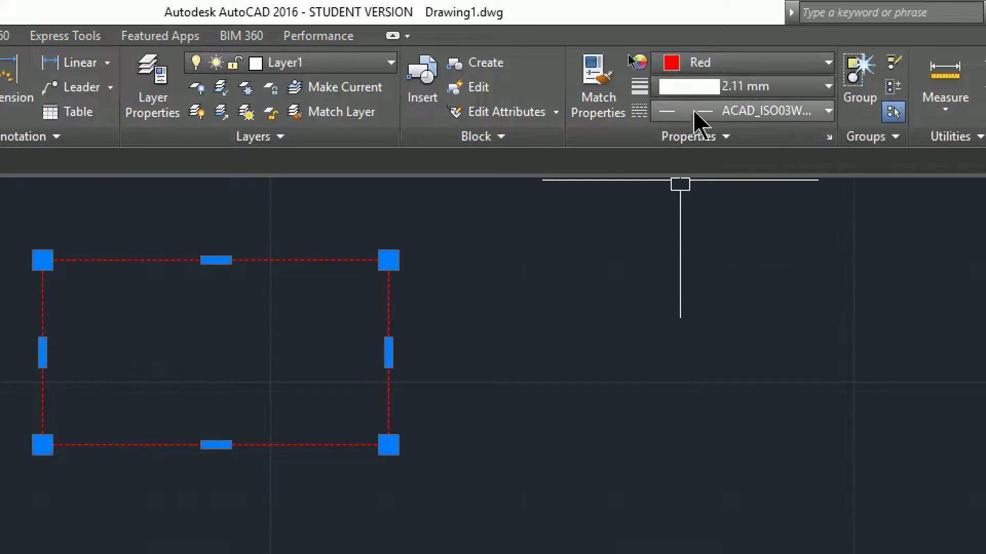
# Step: Set the rectangle's lineweight to ByLayer
pyautogui.click(696, 87)
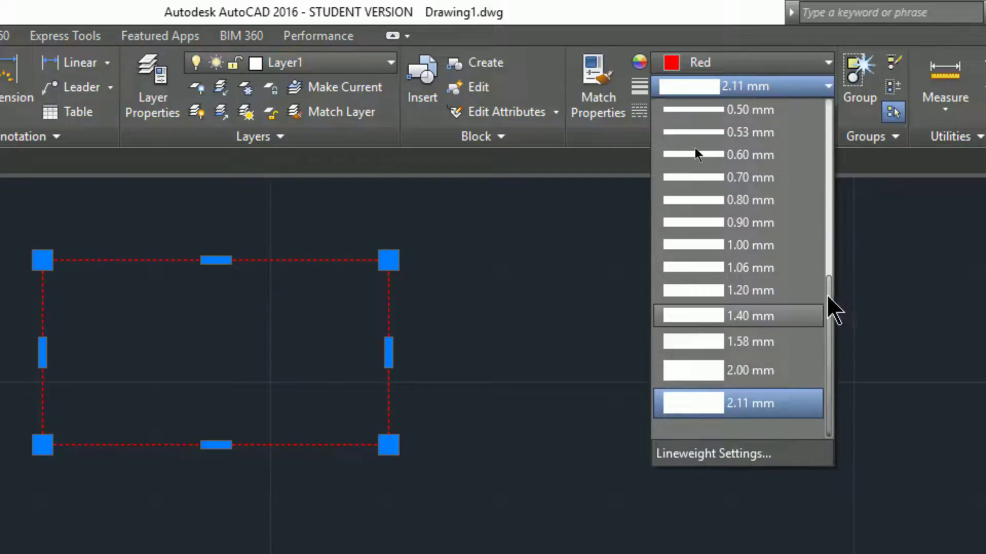
pyautogui.moveTo(828, 308); pyautogui.dragTo(831, 136)
pyautogui.click(745, 111)
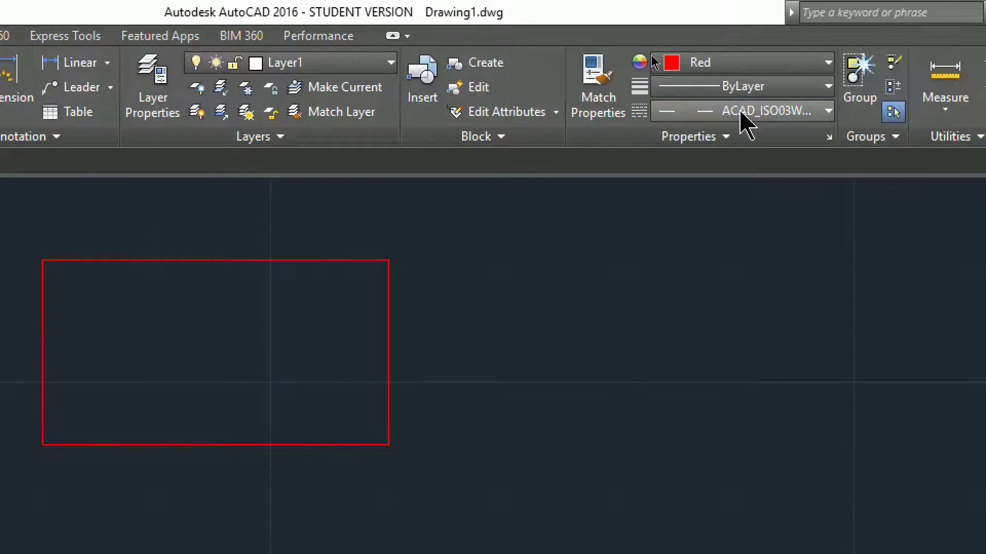
# Step: Choose ByLayer in the Linetype dropdown, then bring up the Linetype Manager via Other...
pyautogui.click(709, 111)
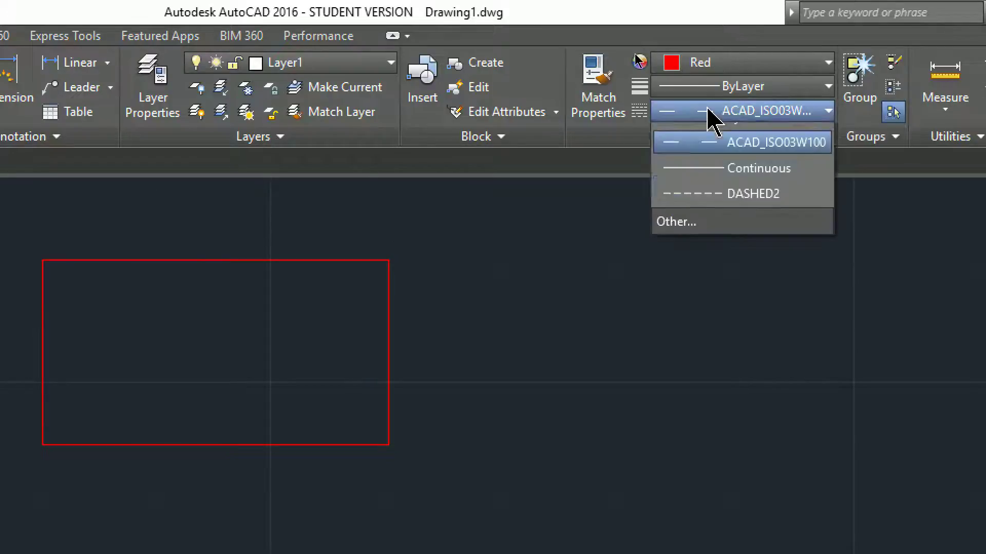
pyautogui.click(717, 137)
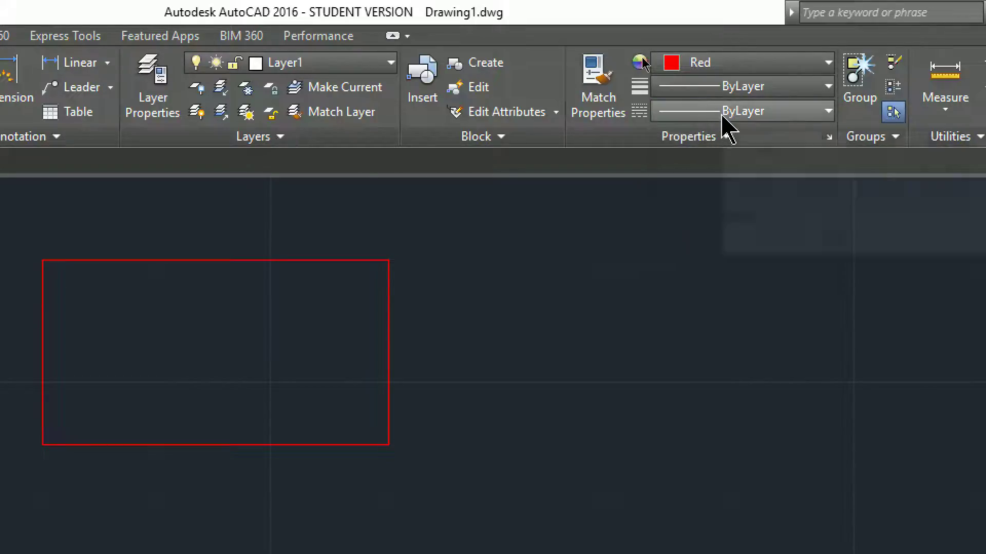
pyautogui.click(721, 111)
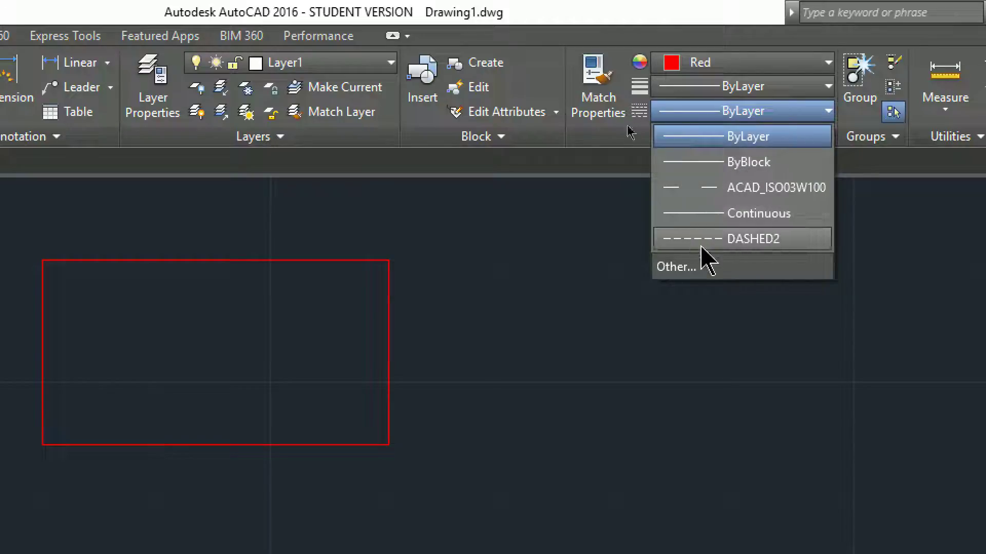
pyautogui.click(670, 268)
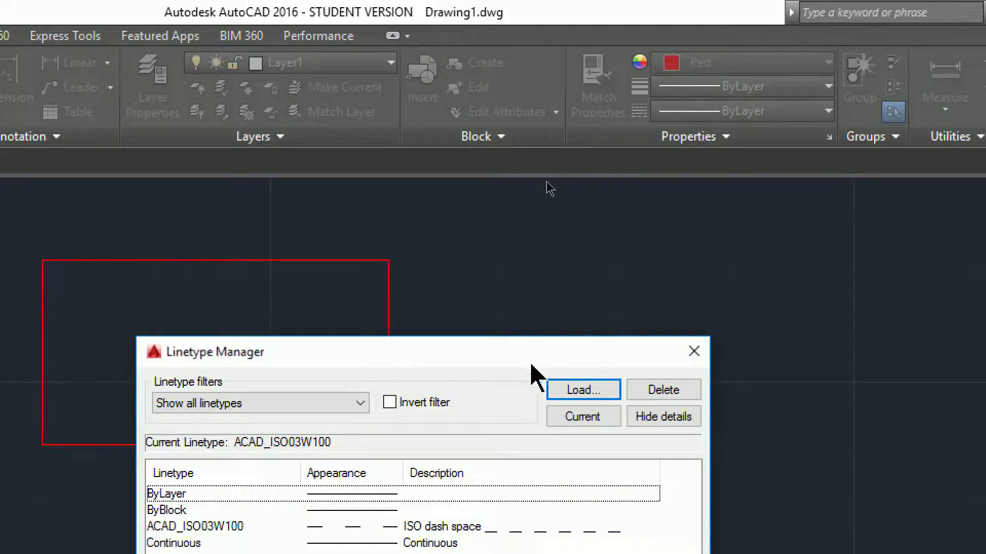
# Step: Pick DASHED2 in the Load Linetypes list from acad.lin and load it
pyautogui.moveTo(563, 289); pyautogui.dragTo(621, 78)
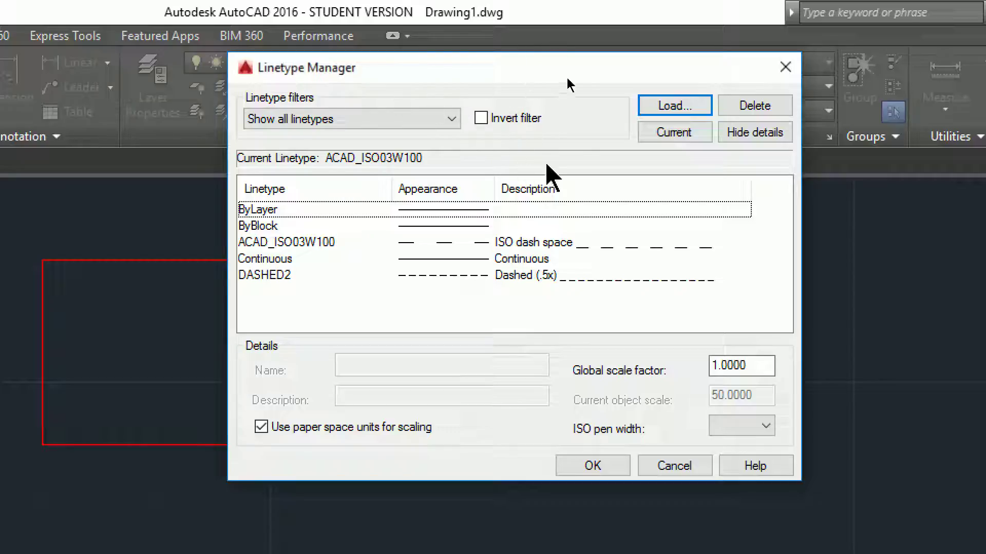
pyautogui.click(670, 106)
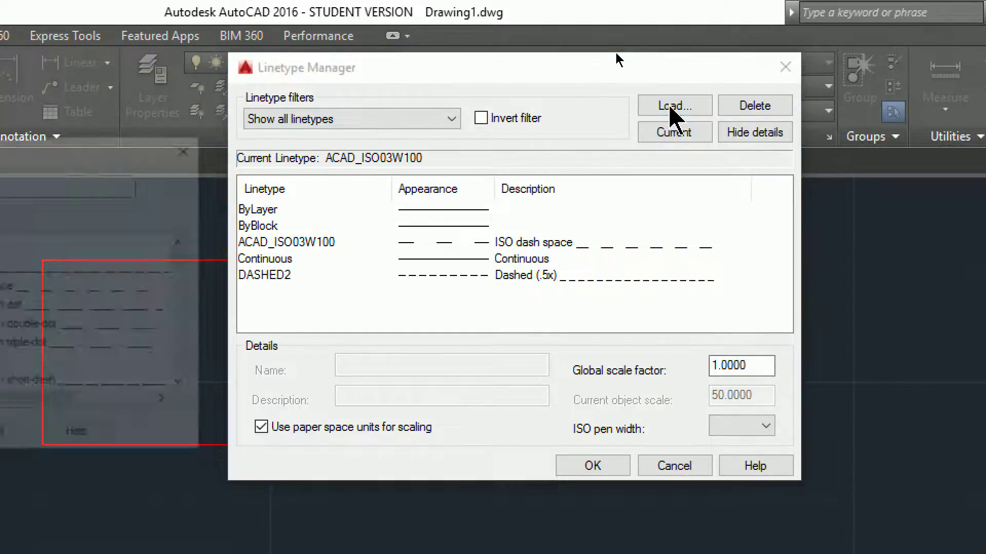
pyautogui.moveTo(132, 159); pyautogui.dragTo(750, 169)
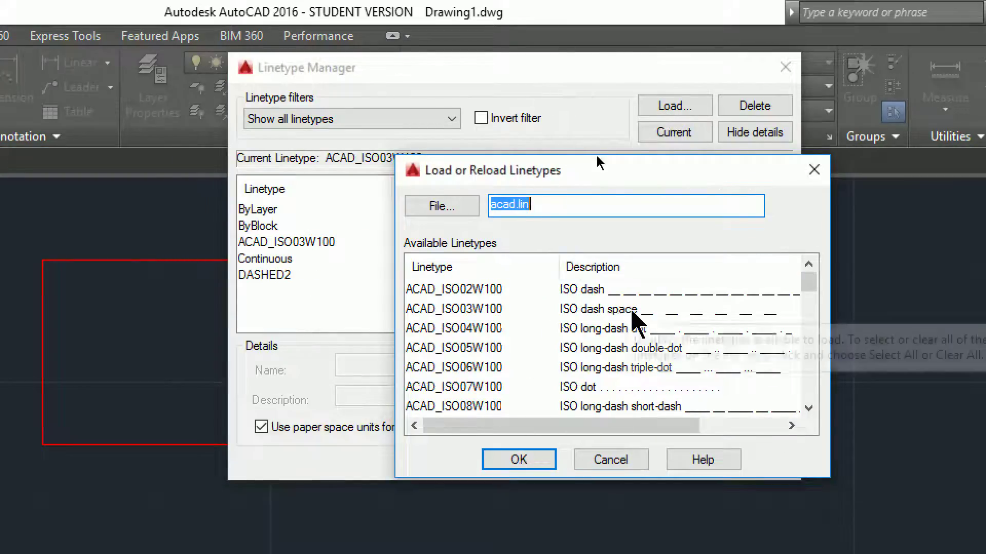
pyautogui.scroll(-6, 625, 325)
pyautogui.scroll(-1, 625, 329)
pyautogui.scroll(-1, 630, 359)
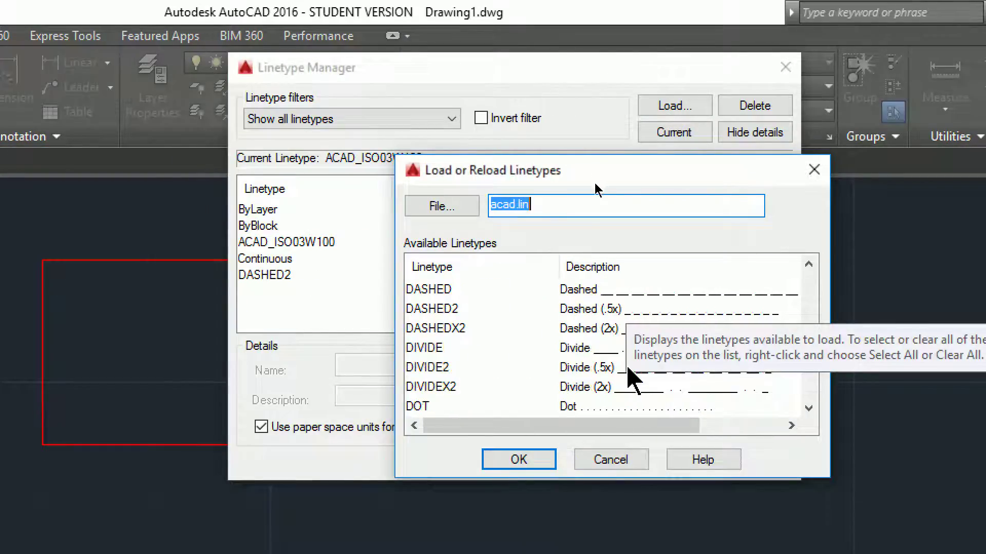
pyautogui.click(575, 308)
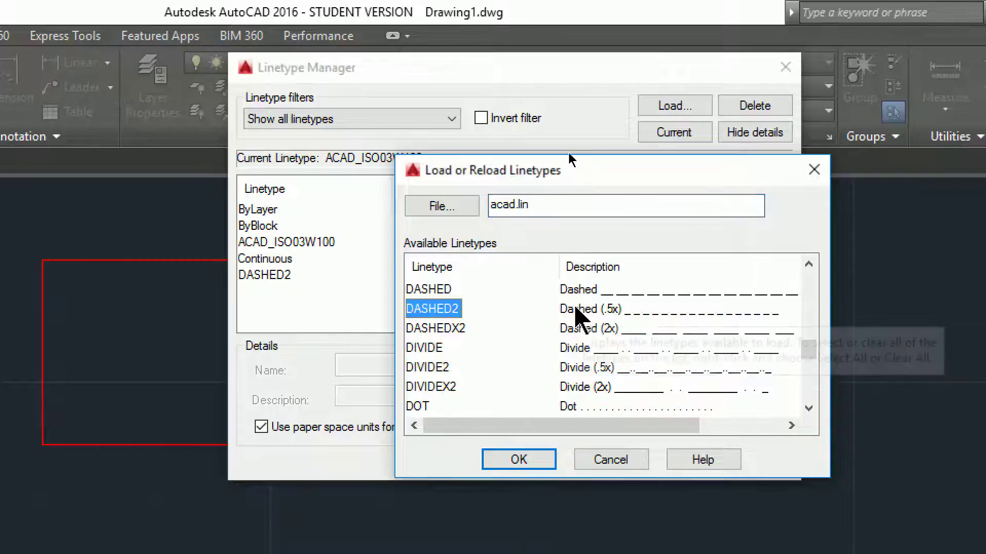
pyautogui.click(518, 460)
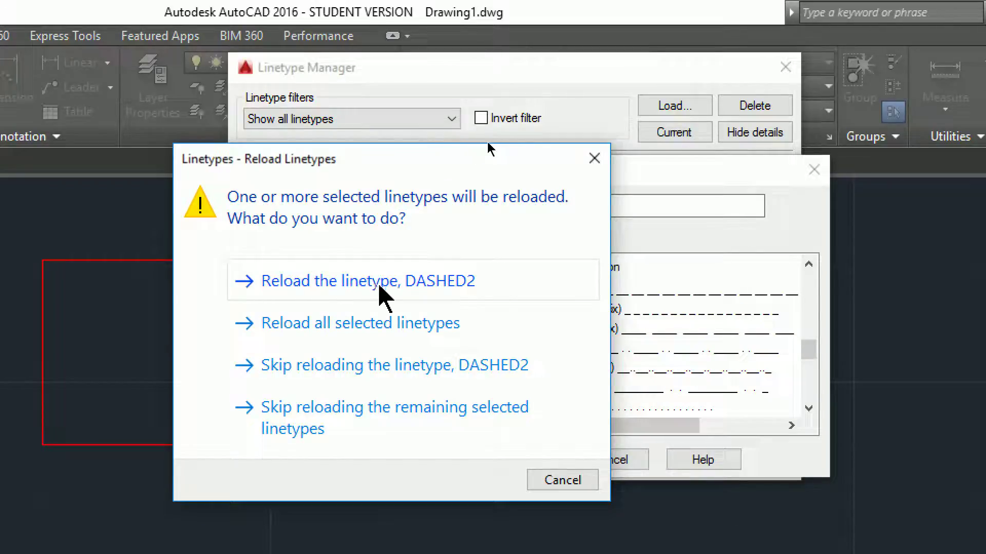
# Step: Confirm reloading DASHED2 and close the Linetype Manager with OK
pyautogui.click(288, 289)
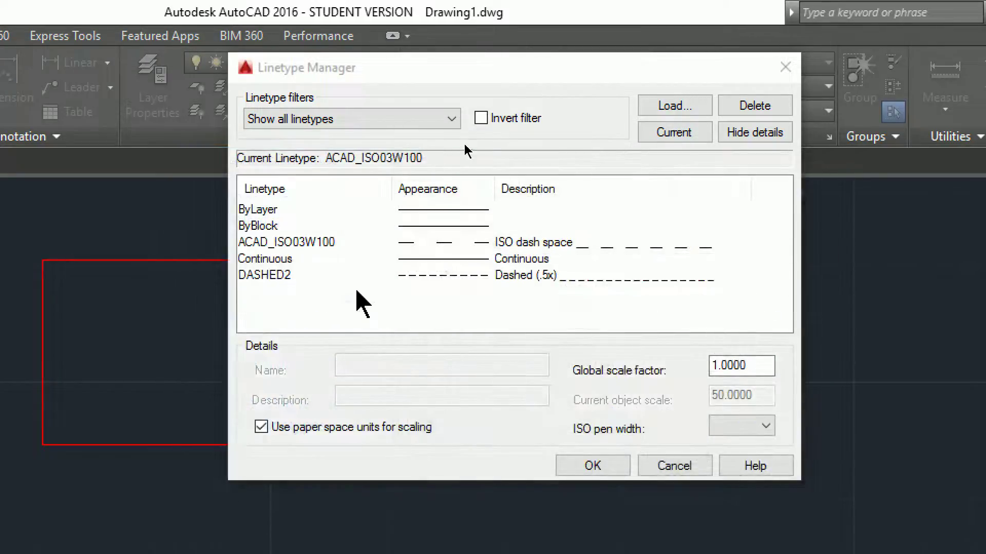
pyautogui.click(446, 278)
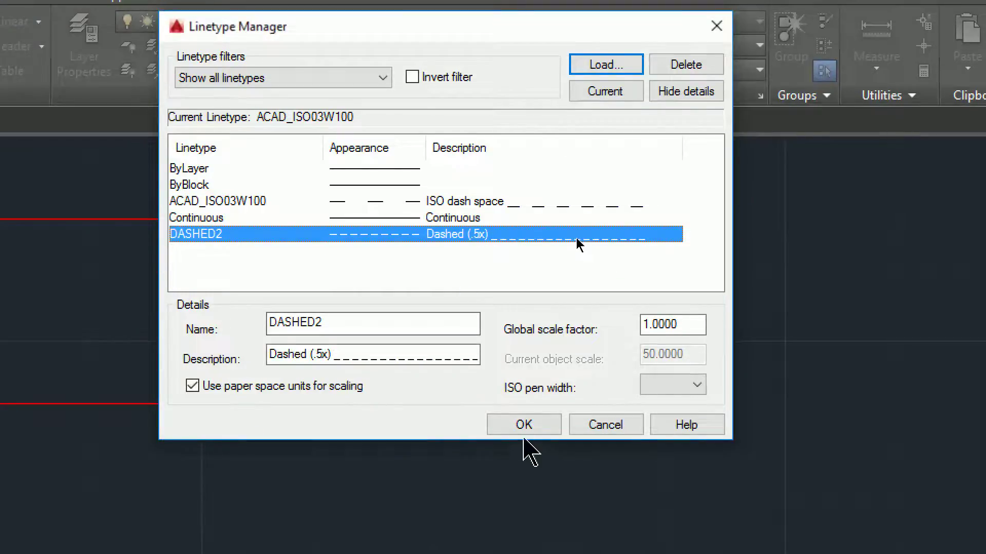
pyautogui.click(523, 433)
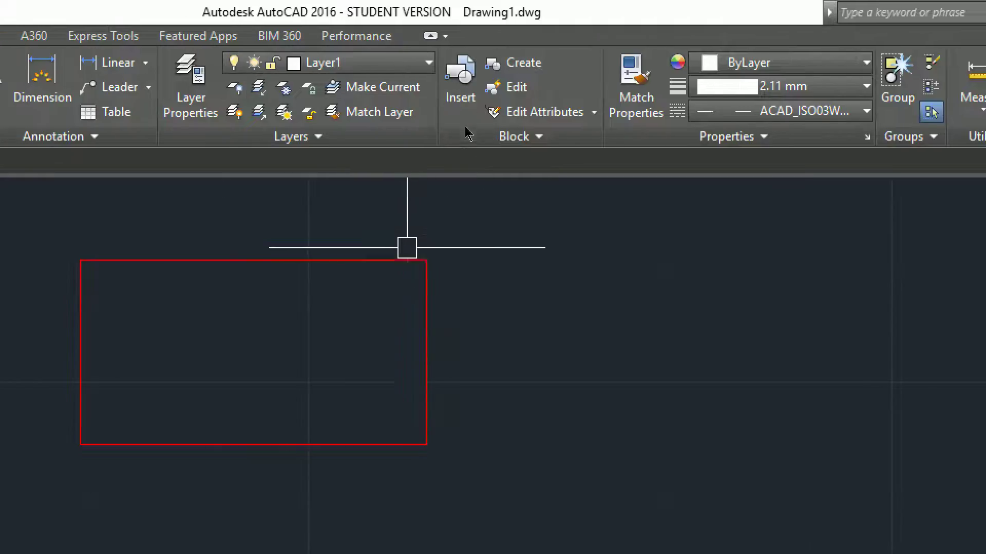
pyautogui.click(400, 261)
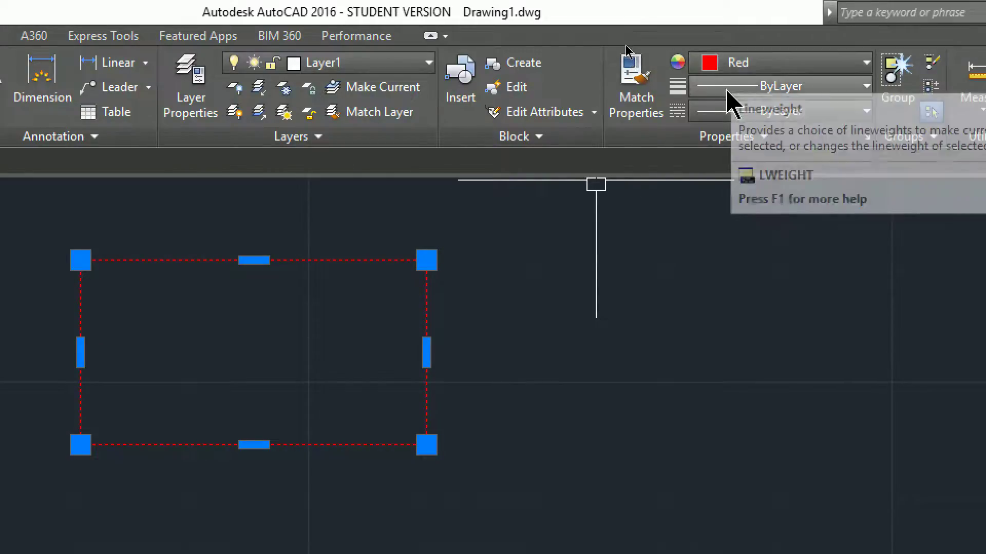
pyautogui.click(720, 112)
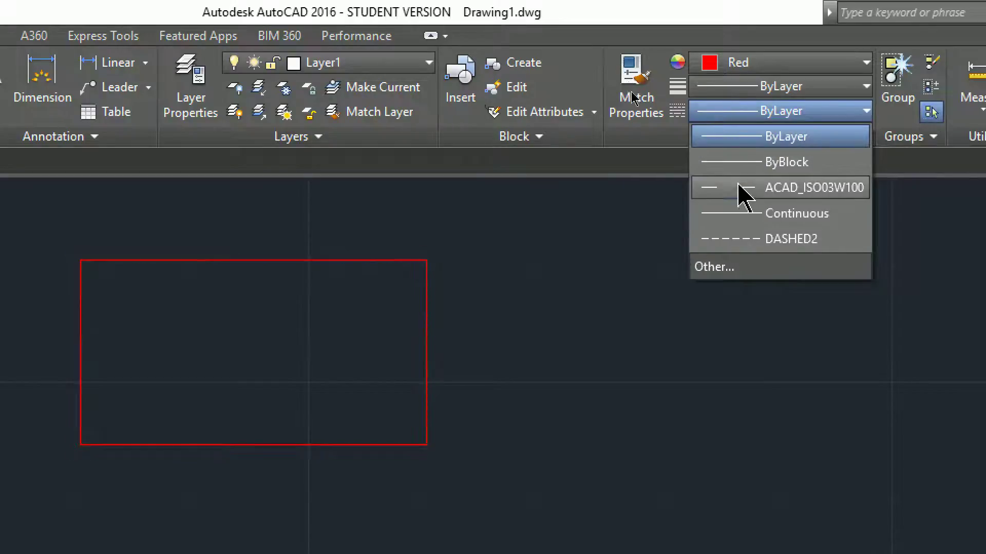
pyautogui.click(739, 239)
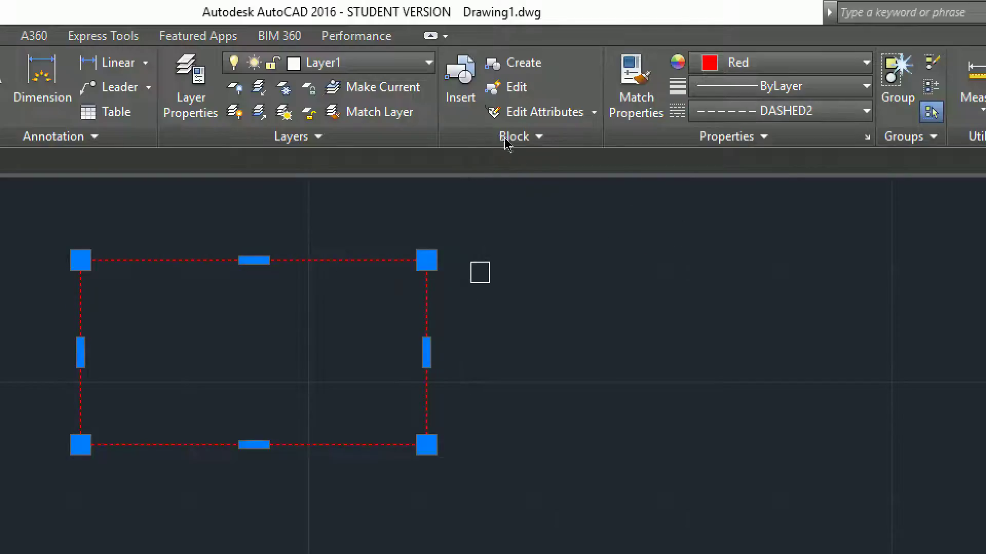
pyautogui.press('Escape')
pyautogui.press('Escape')
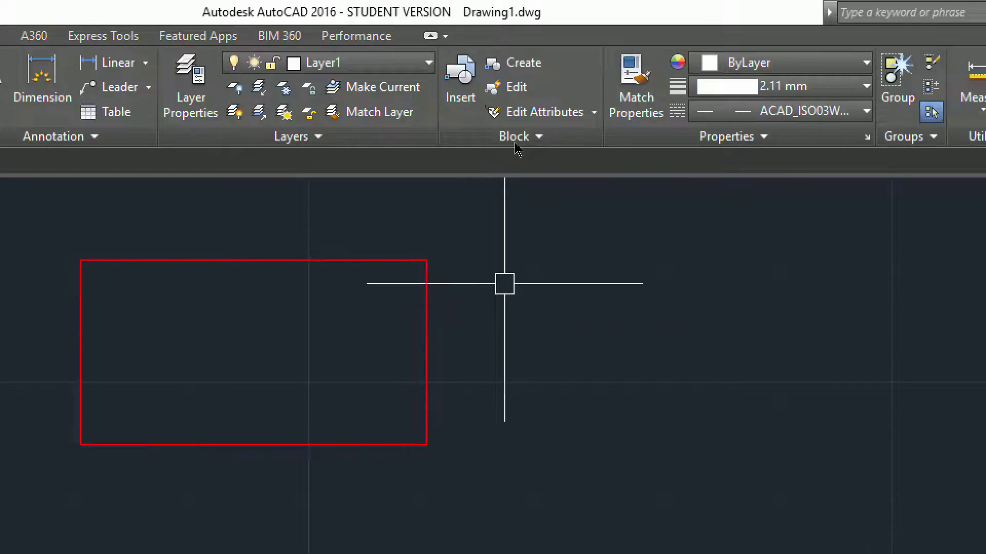
pyautogui.click(365, 260)
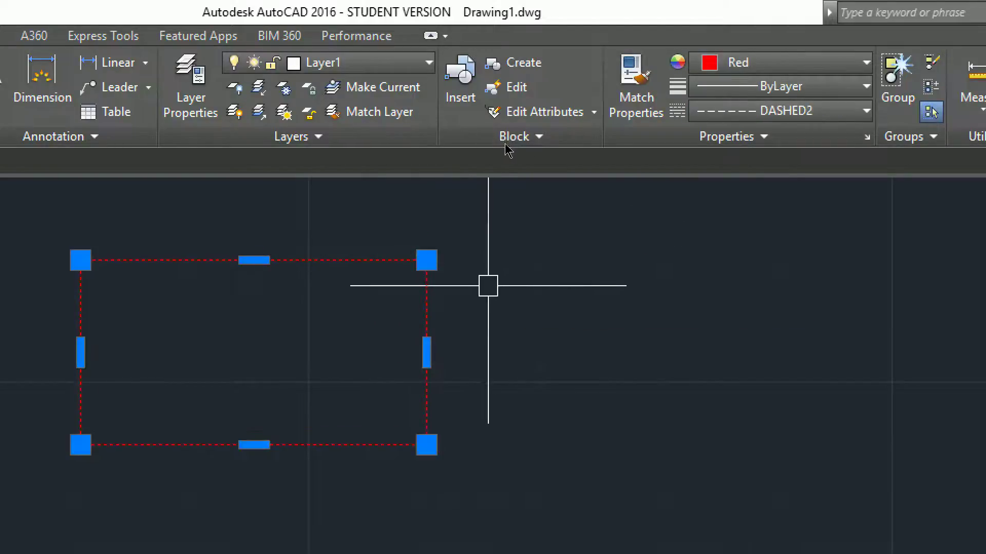
pyautogui.press('Escape')
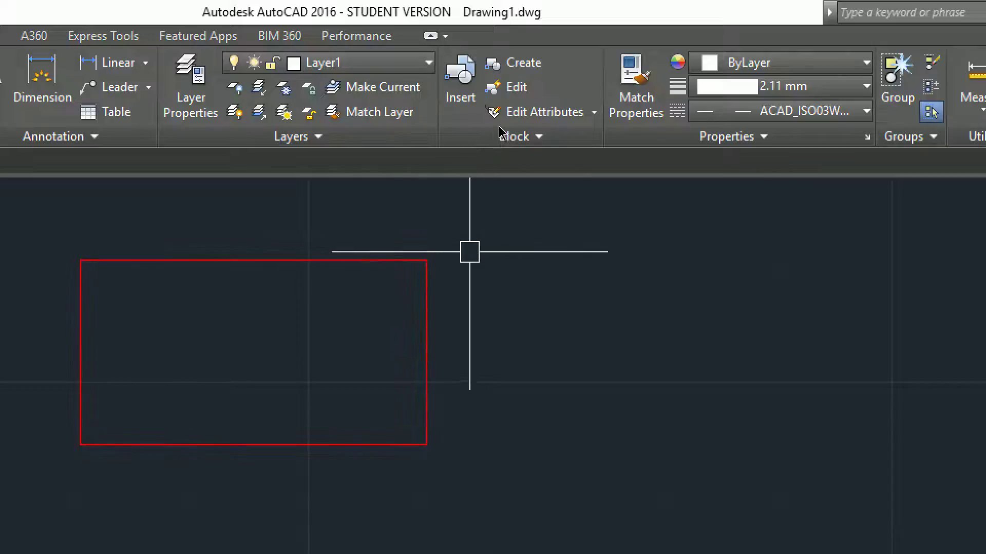
pyautogui.click(683, 138)
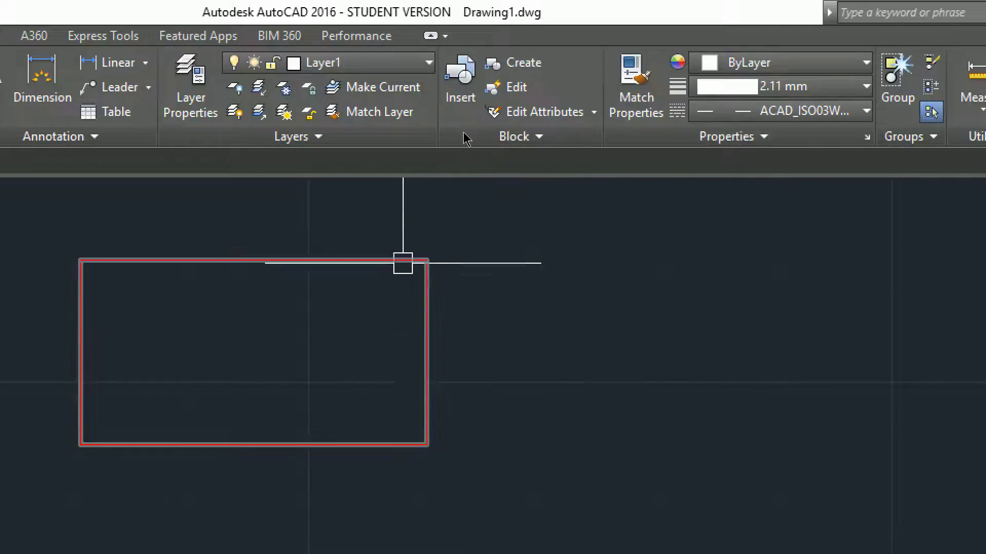
pyautogui.click(402, 261)
# Step: Show the rectangle's Quick Properties and position the panel beside it
pyautogui.rightClick(401, 264)
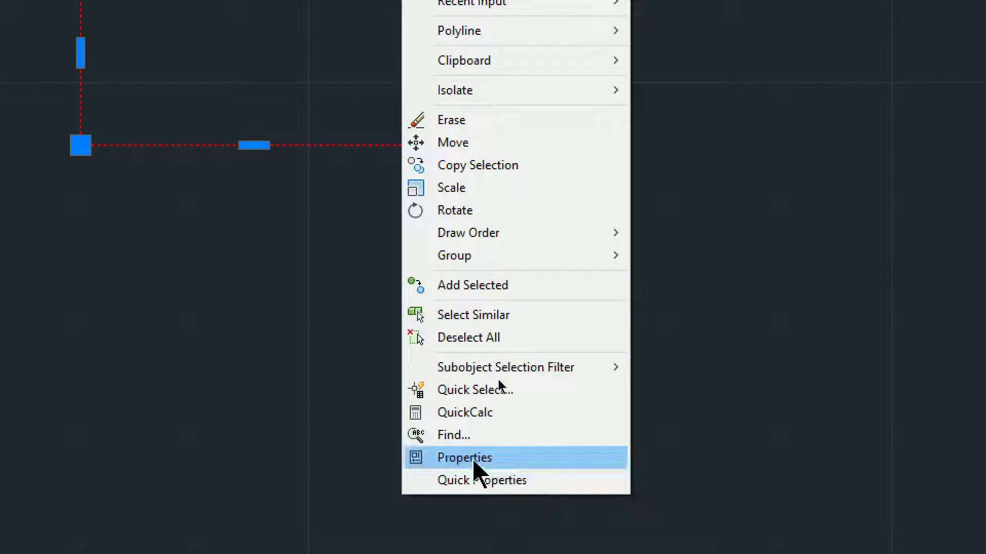
pyautogui.click(489, 481)
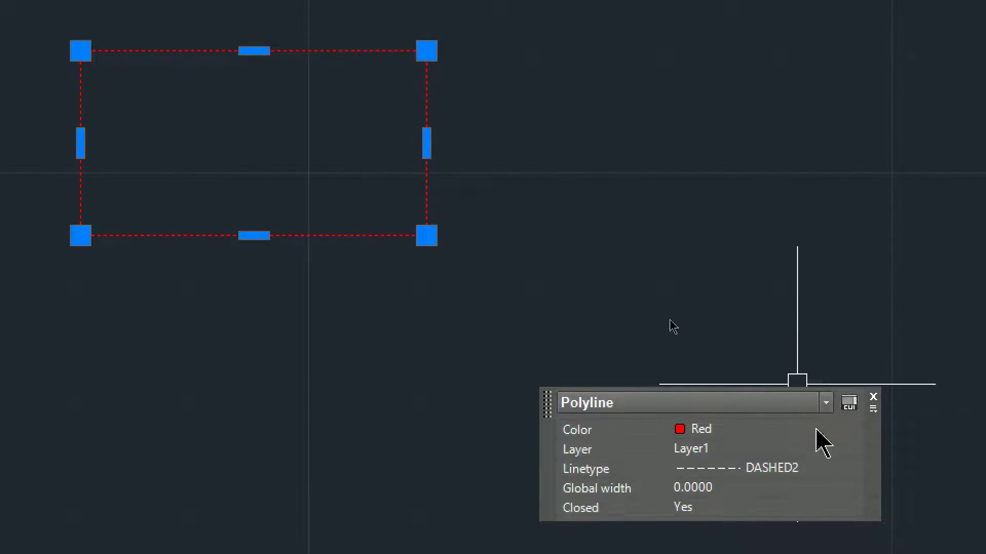
pyautogui.moveTo(549, 396); pyautogui.dragTo(463, 77)
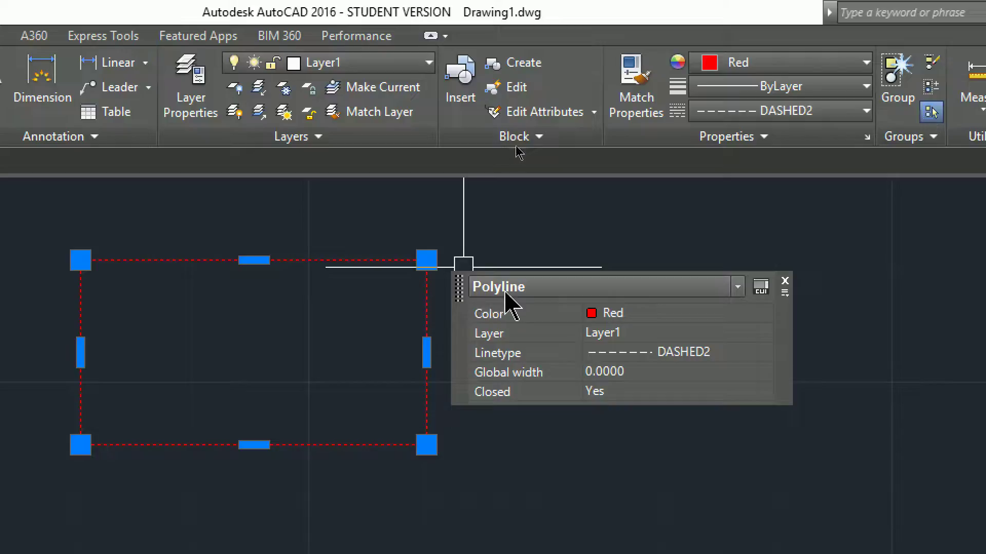
# Step: Check the object type list, global width 0.0000 and Closed set to Yes
pyautogui.click(642, 288)
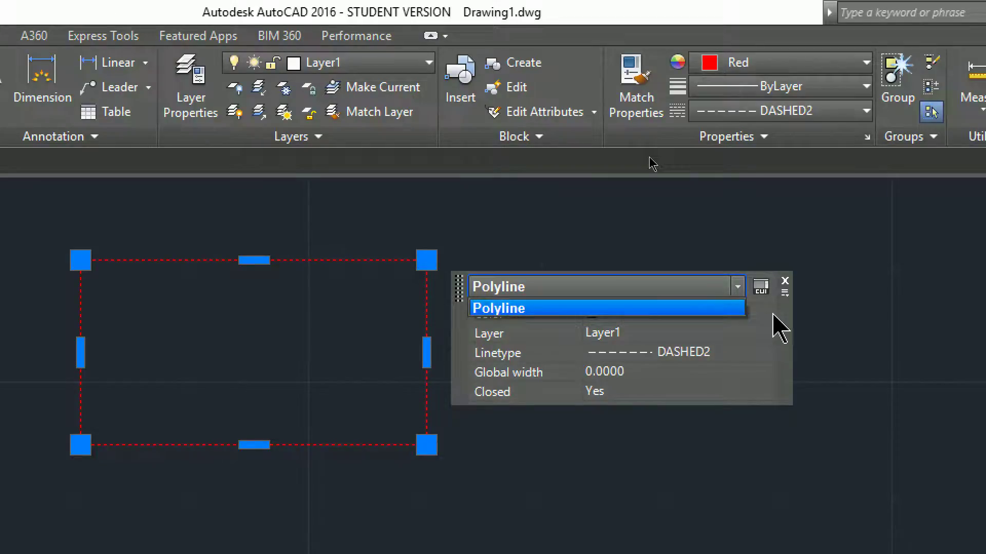
pyautogui.click(775, 328)
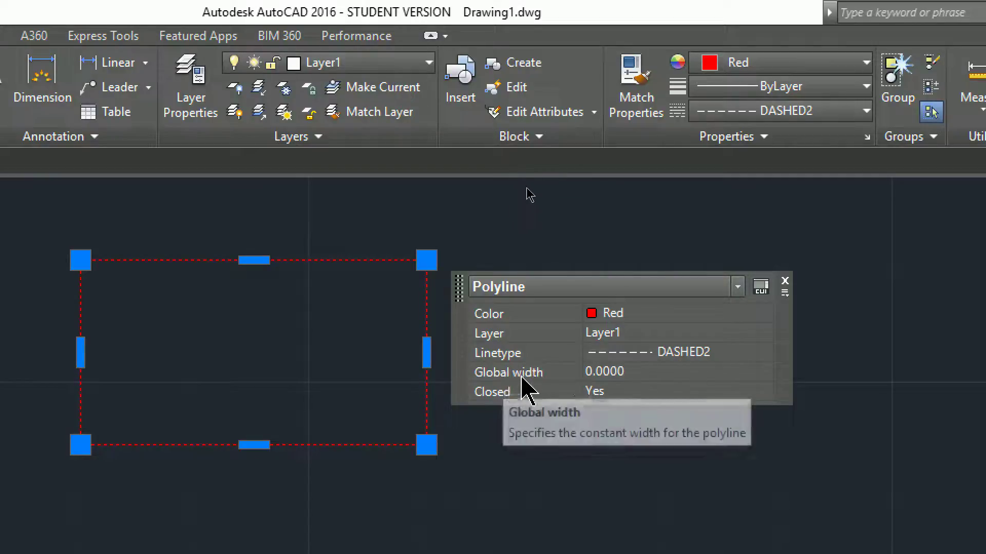
pyautogui.click(604, 374)
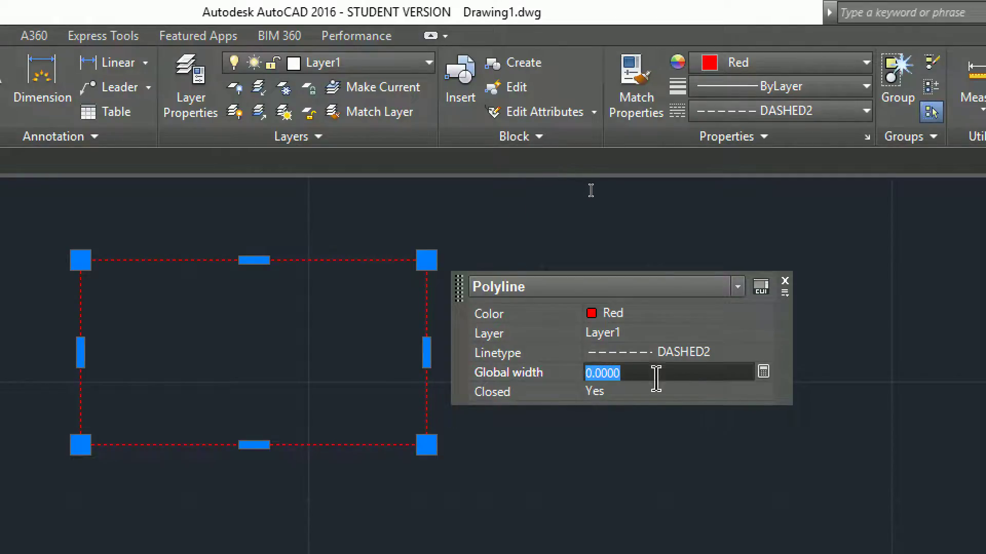
pyautogui.click(661, 403)
pyautogui.click(633, 394)
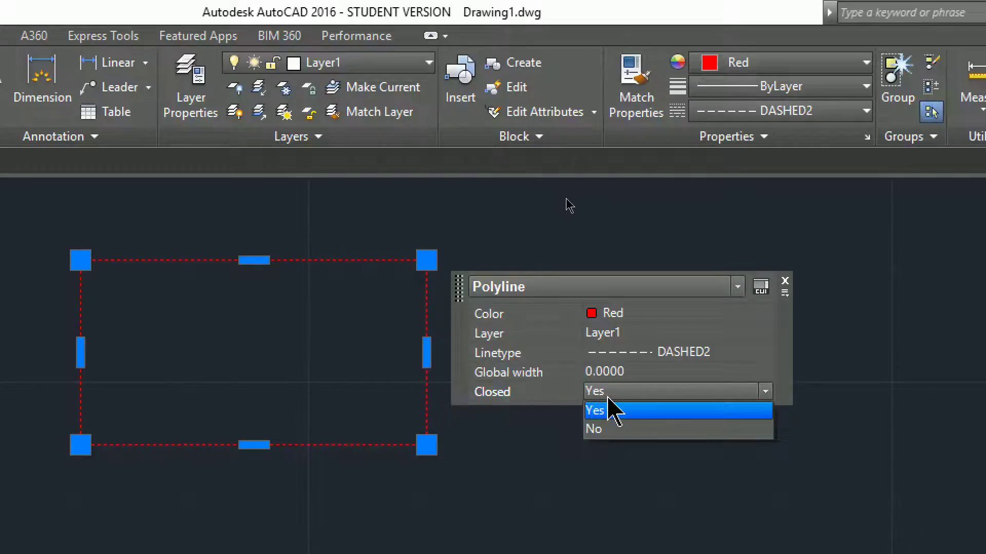
pyautogui.click(786, 392)
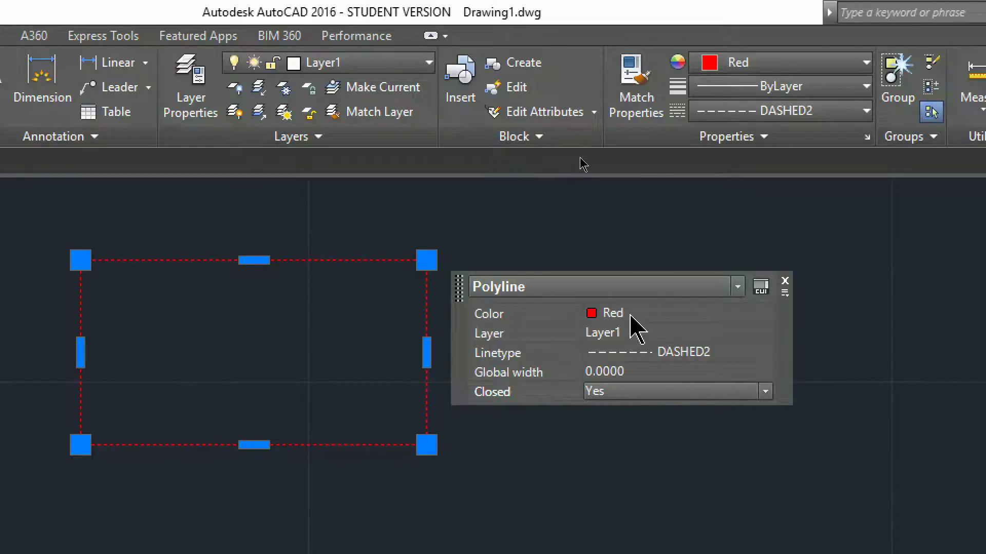
# Step: In Quick Properties, set the rectangle's Color to Yellow and Layer to Layer2
pyautogui.moveTo(647, 313)
pyautogui.click(664, 315)
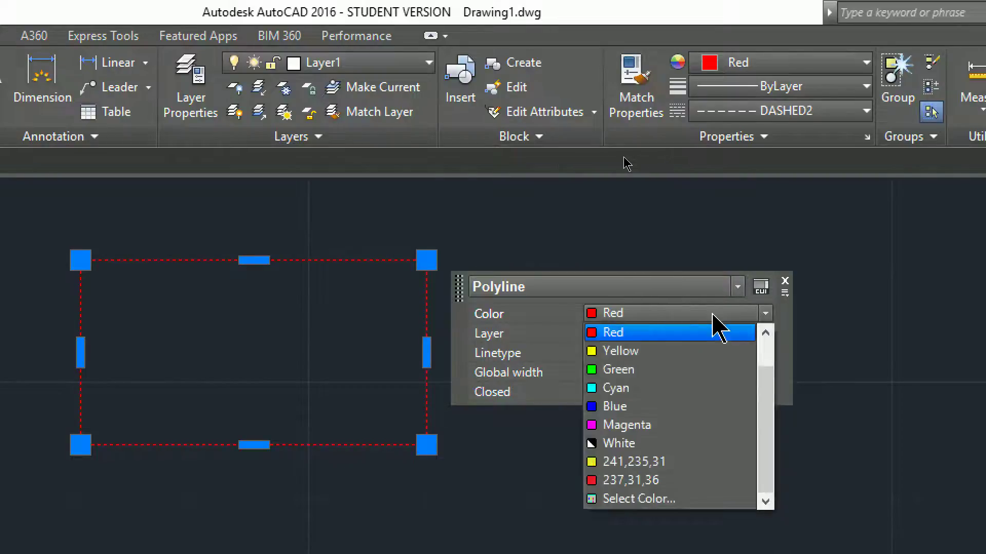
pyautogui.click(789, 322)
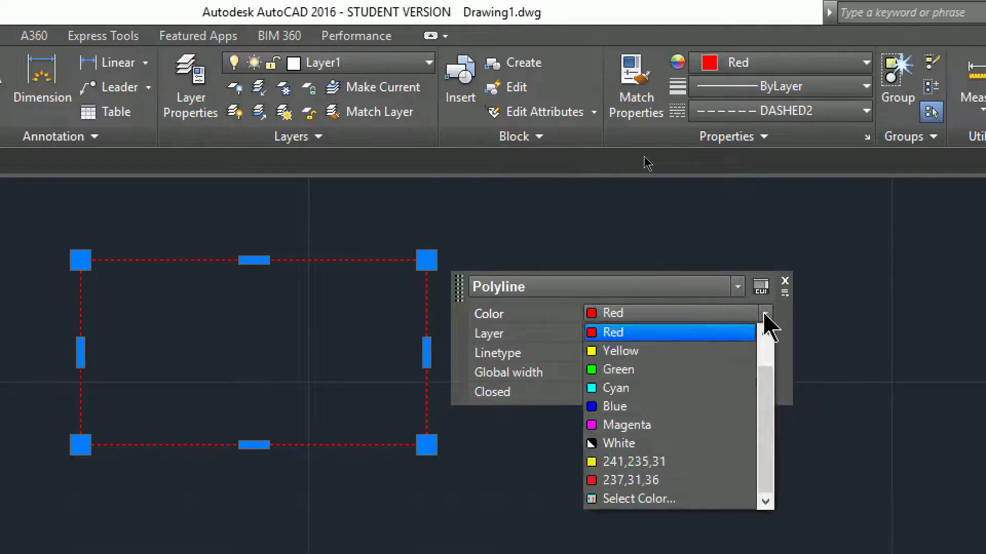
pyautogui.click(624, 353)
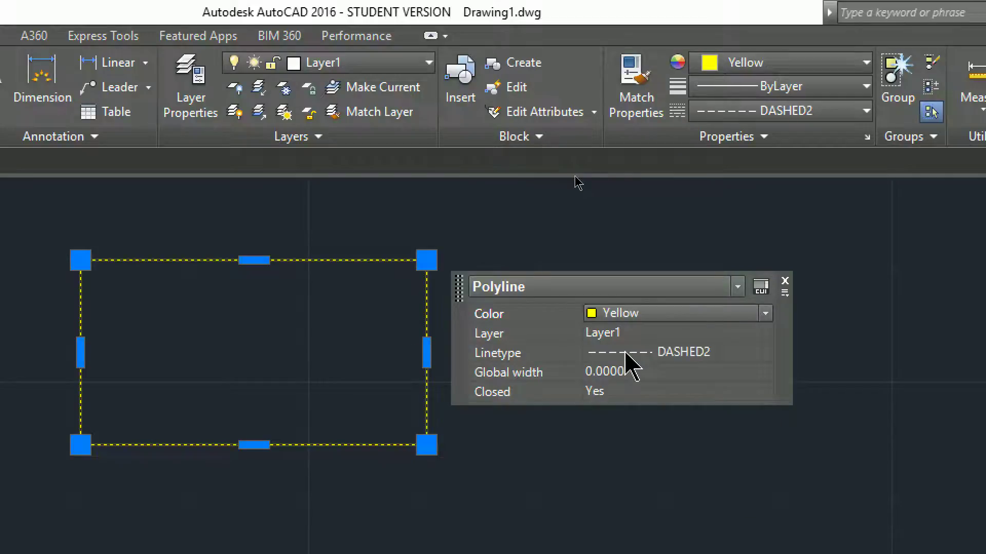
pyautogui.click(659, 334)
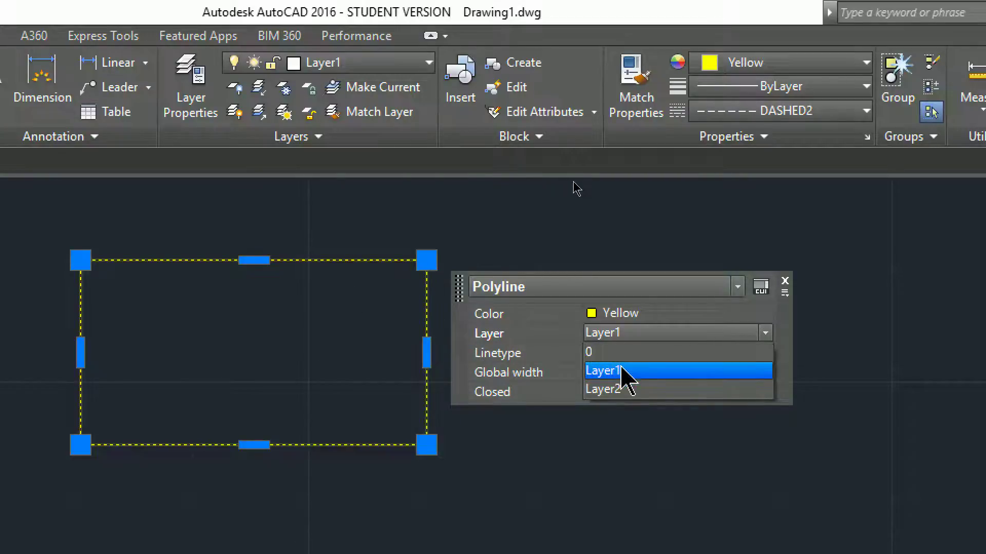
pyautogui.click(611, 391)
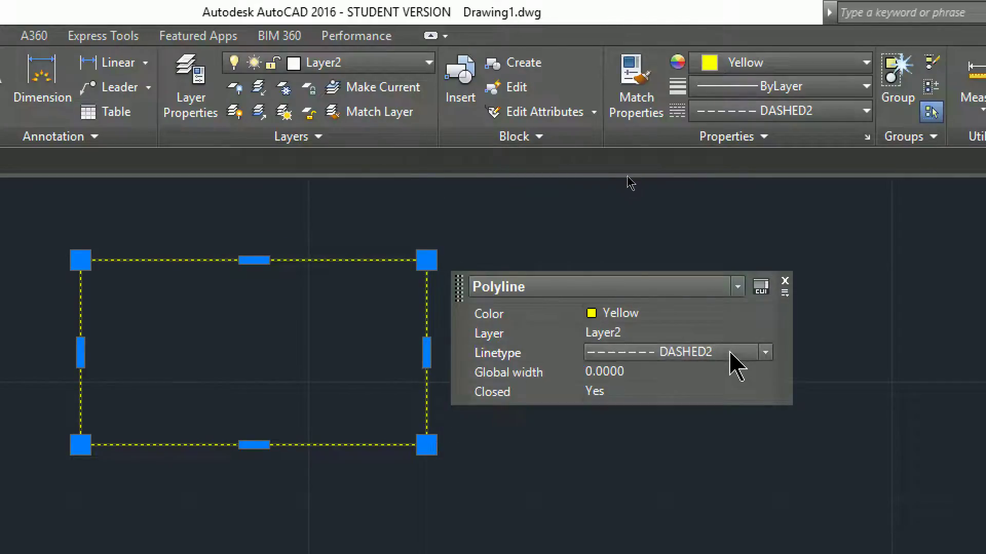
# Step: Apply the ACAD_ISO03W100 linetype, review the Global width value, and close Quick Properties
pyautogui.click(729, 352)
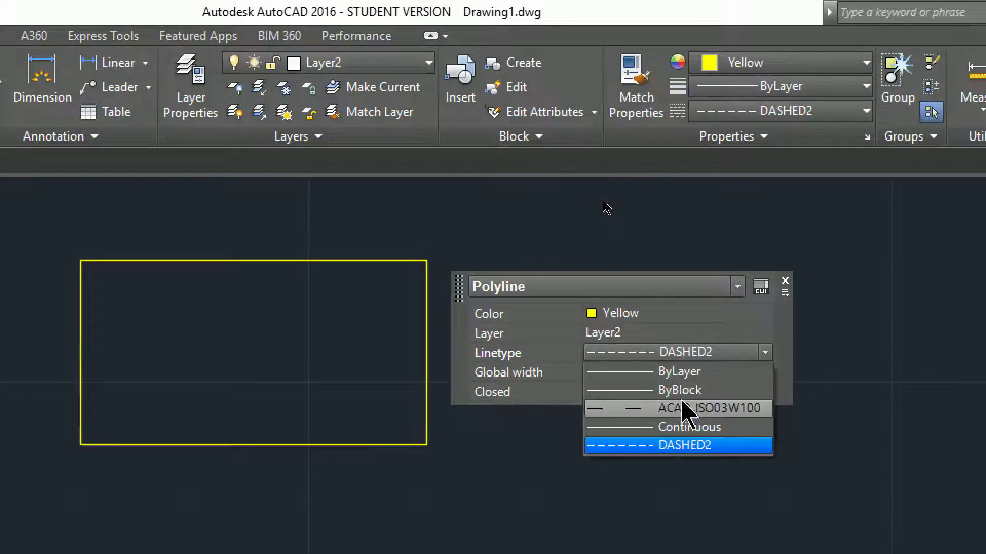
pyautogui.click(675, 409)
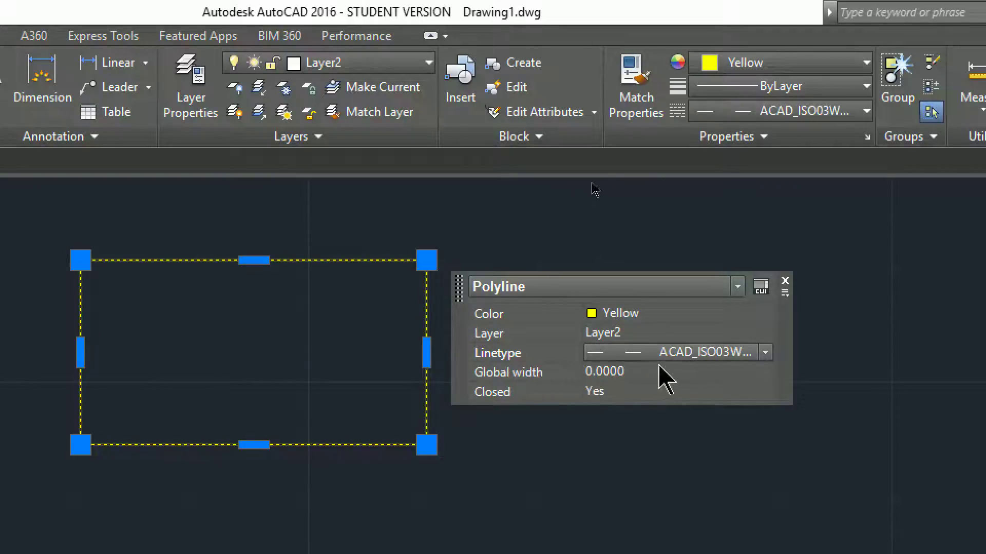
pyautogui.click(652, 371)
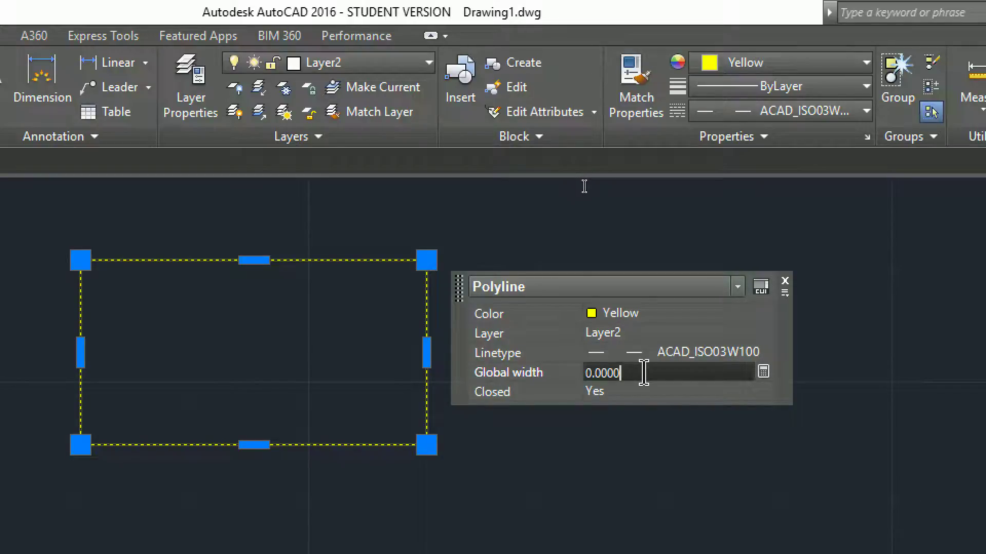
pyautogui.moveTo(643, 373); pyautogui.dragTo(579, 373)
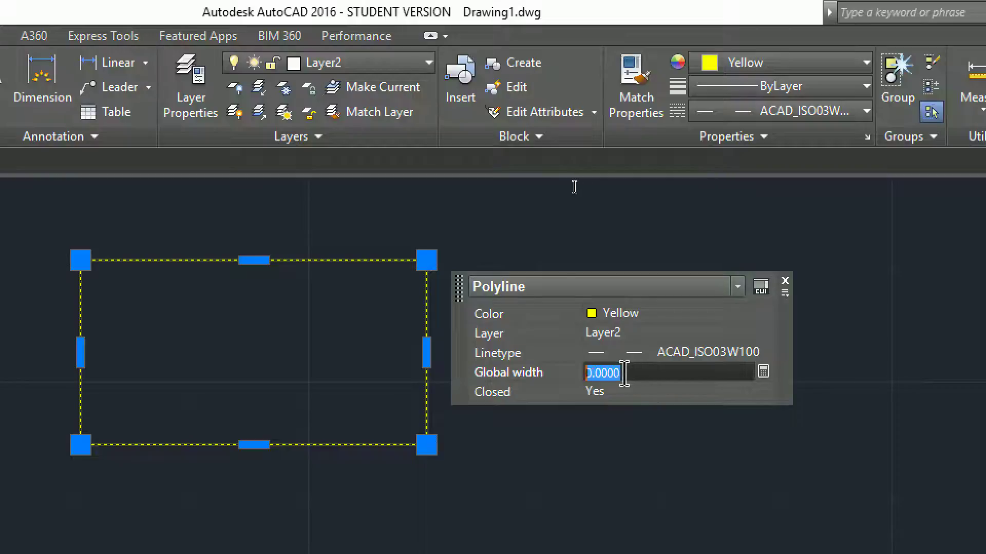
pyautogui.click(785, 282)
# Step: Show the rectangle's full Properties palette and widen its value column
pyautogui.rightClick(425, 262)
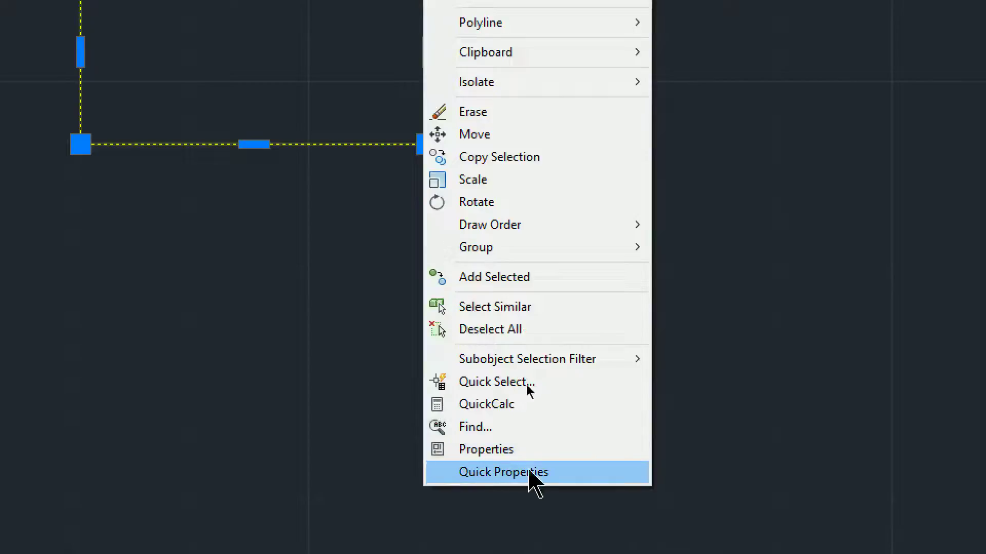
pyautogui.click(495, 455)
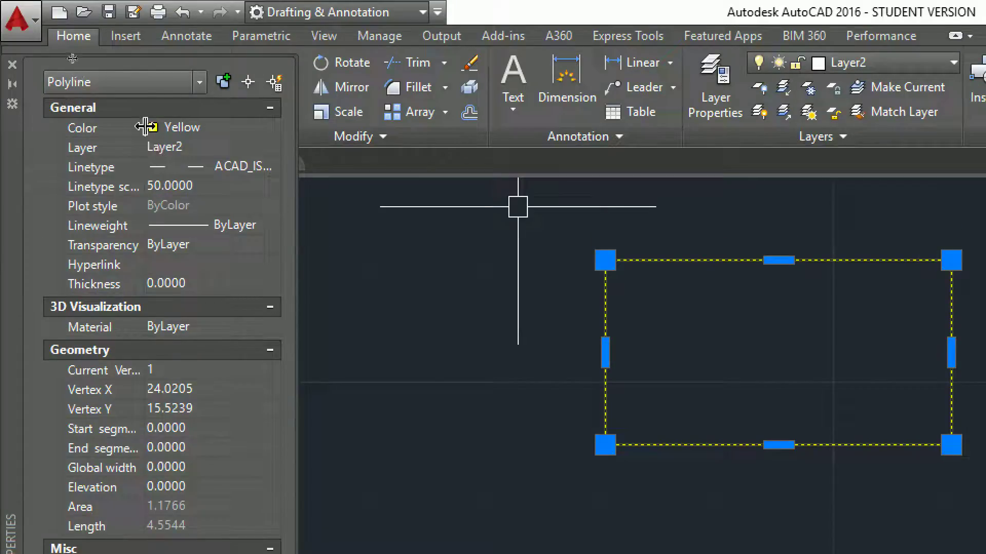
pyautogui.moveTo(145, 127); pyautogui.dragTo(169, 129)
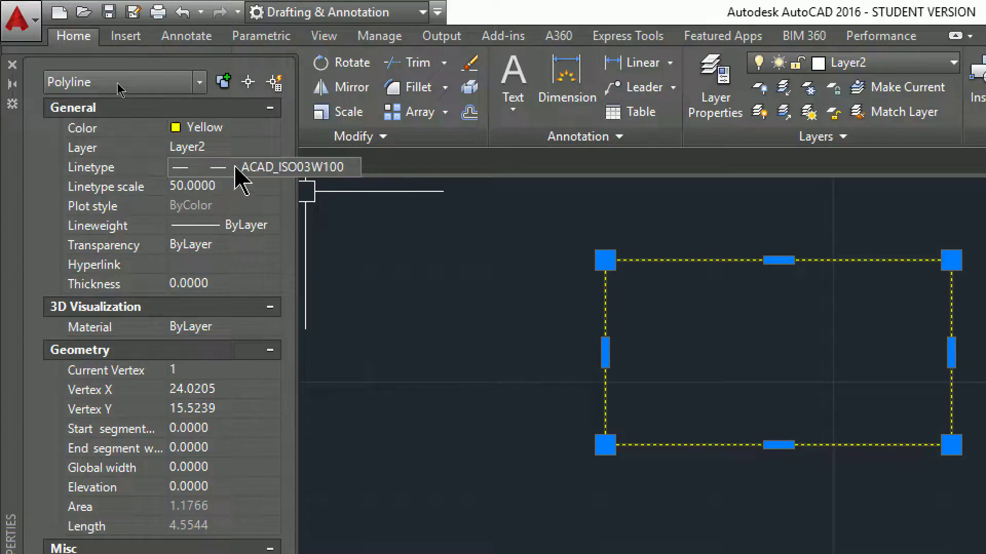
# Step: Review the linetype list, keep the current linetype, and abandon a first linetype scale edit
pyautogui.click(239, 169)
pyautogui.click(239, 169)
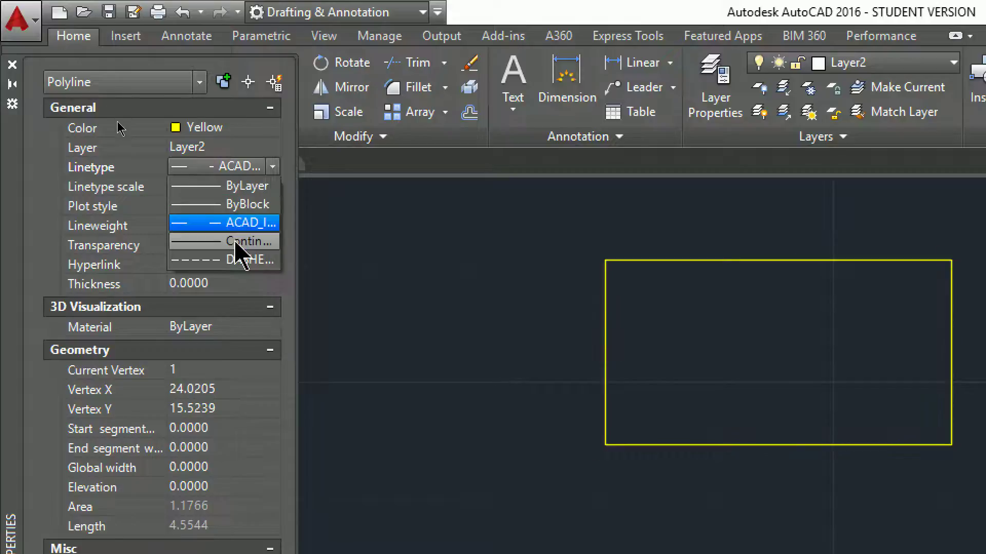
pyautogui.click(283, 154)
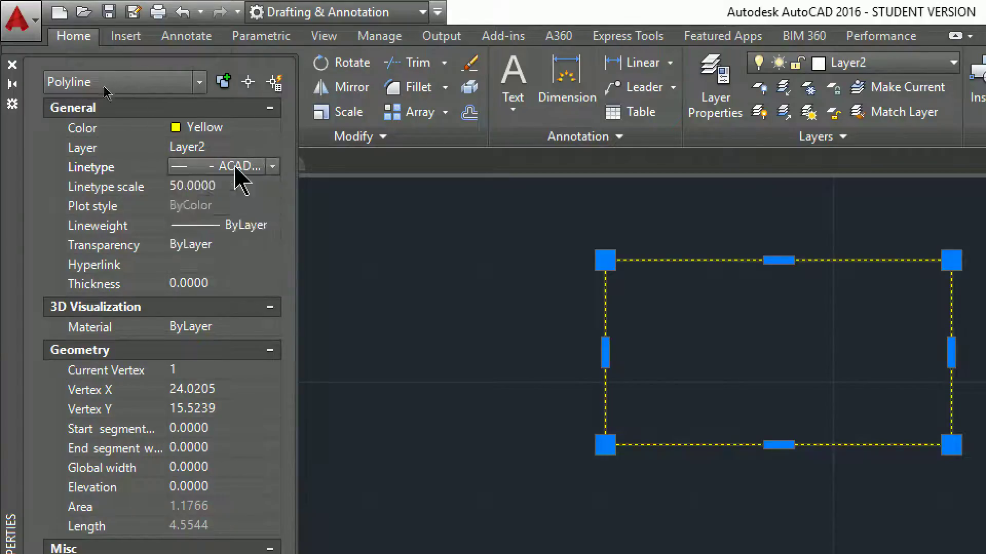
pyautogui.click(174, 189)
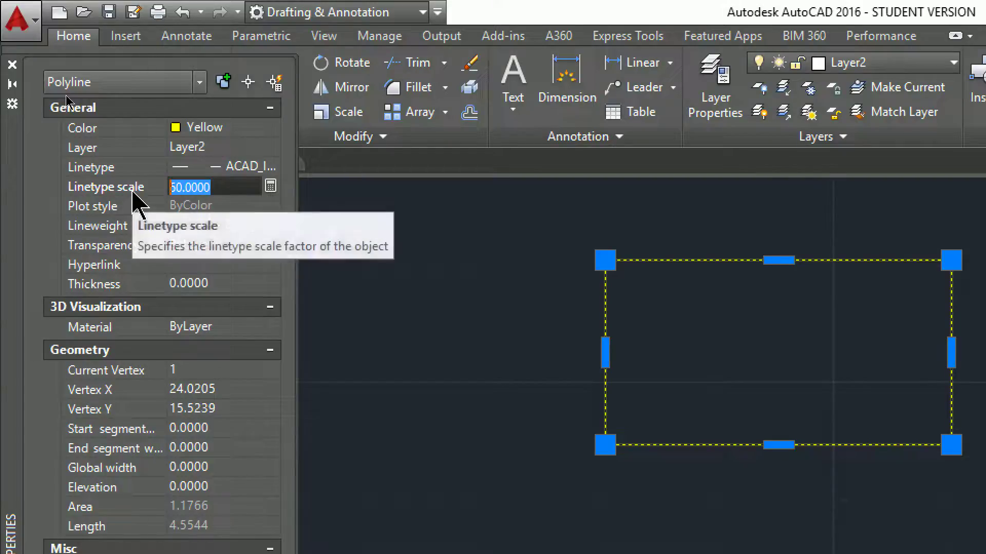
pyautogui.press('Delete')
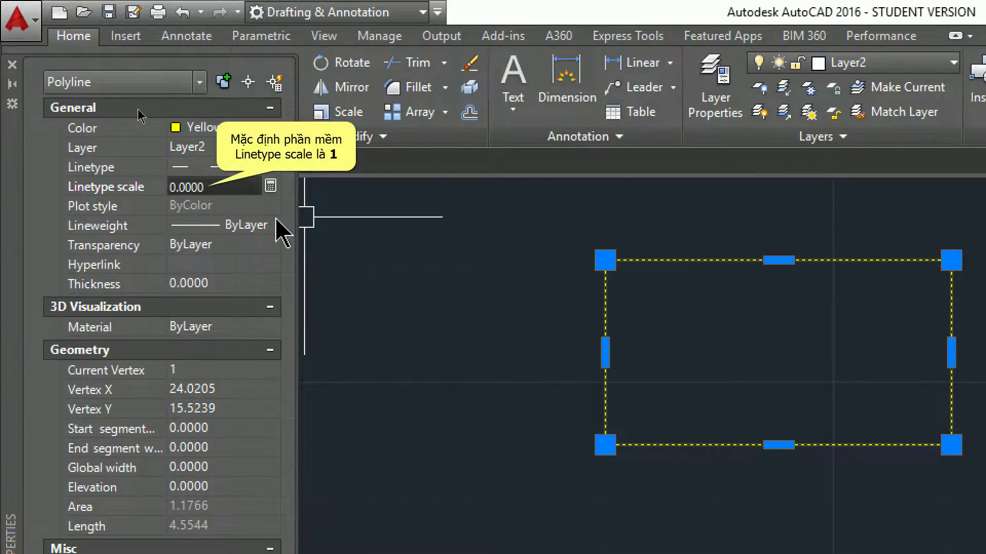
pyautogui.press('Escape')
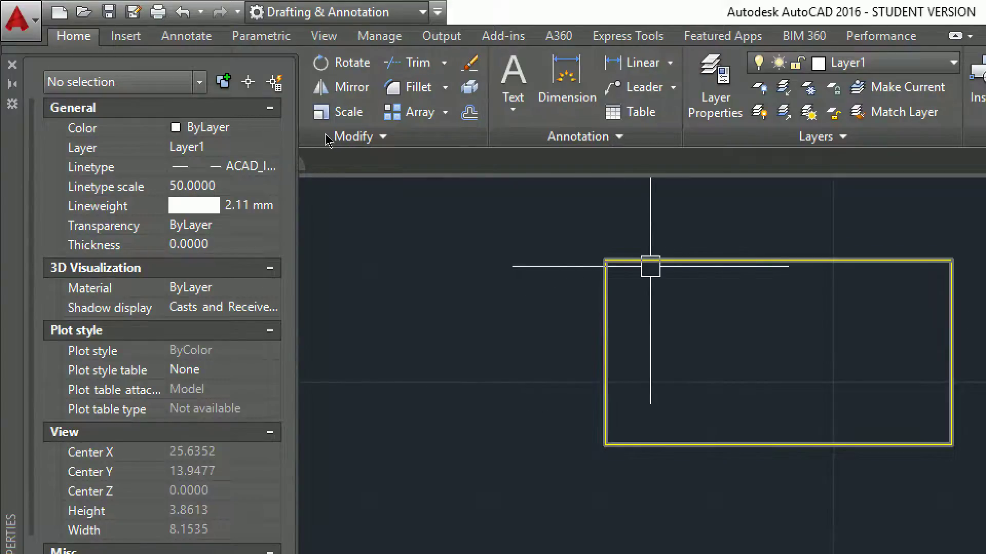
# Step: Reselect the yellow rectangle, set its linetype scale to 3, and deselect it
pyautogui.click(630, 260)
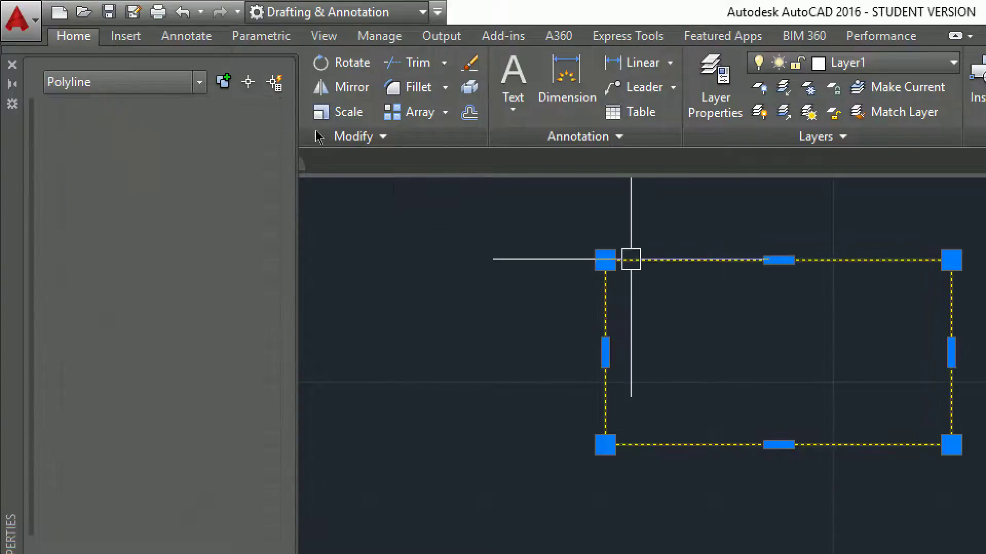
pyautogui.press('Escape')
pyautogui.click(620, 259)
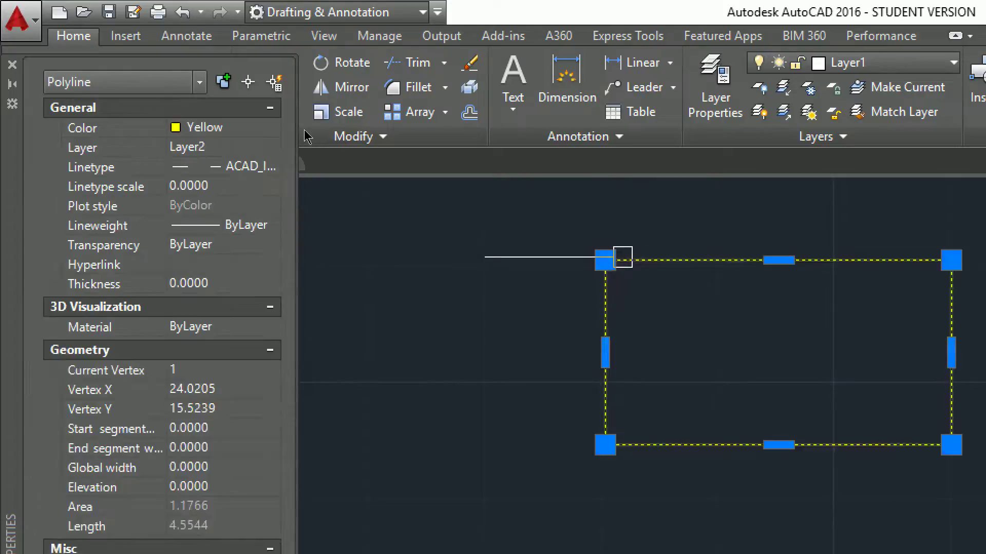
pyautogui.click(241, 188)
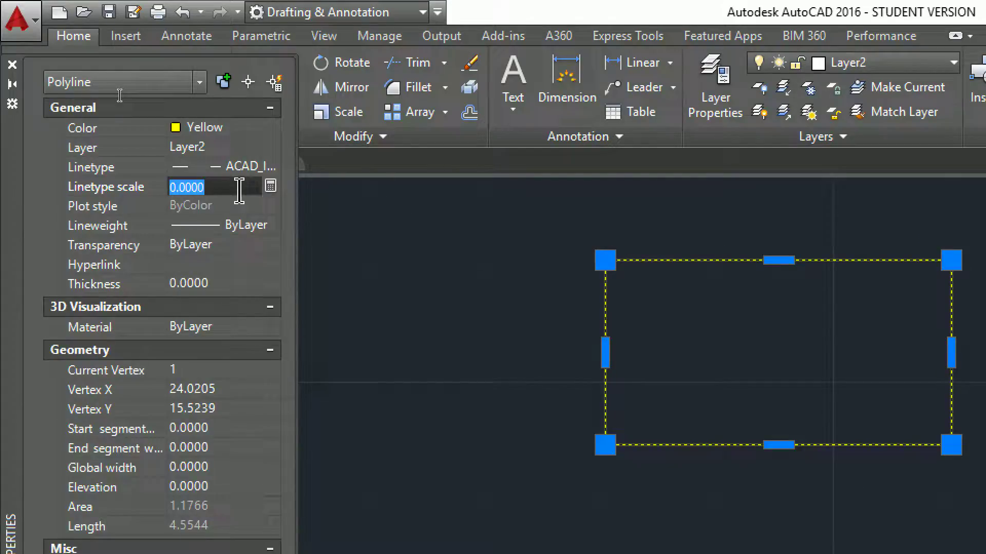
pyautogui.write('3')
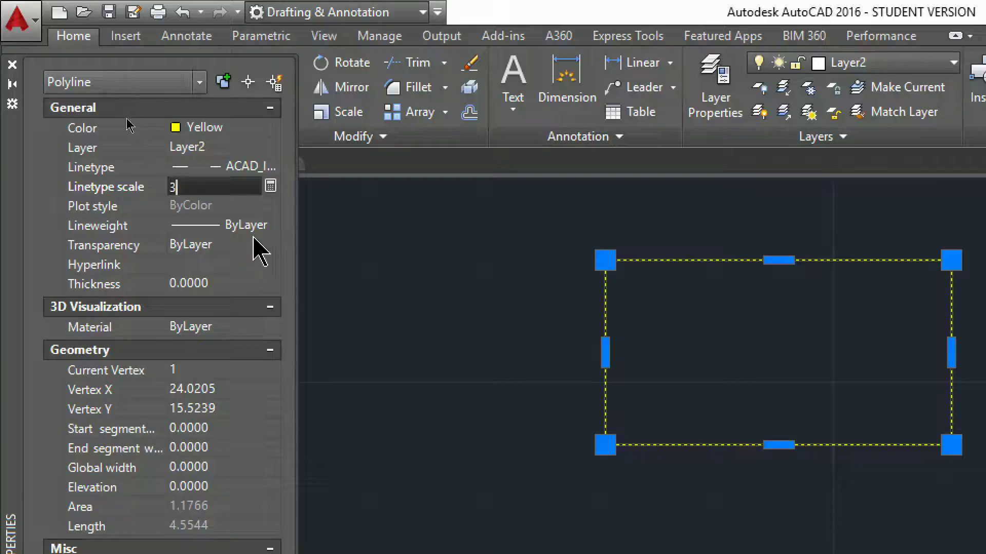
pyautogui.press('Return')
pyautogui.click(584, 243)
pyautogui.click(548, 293)
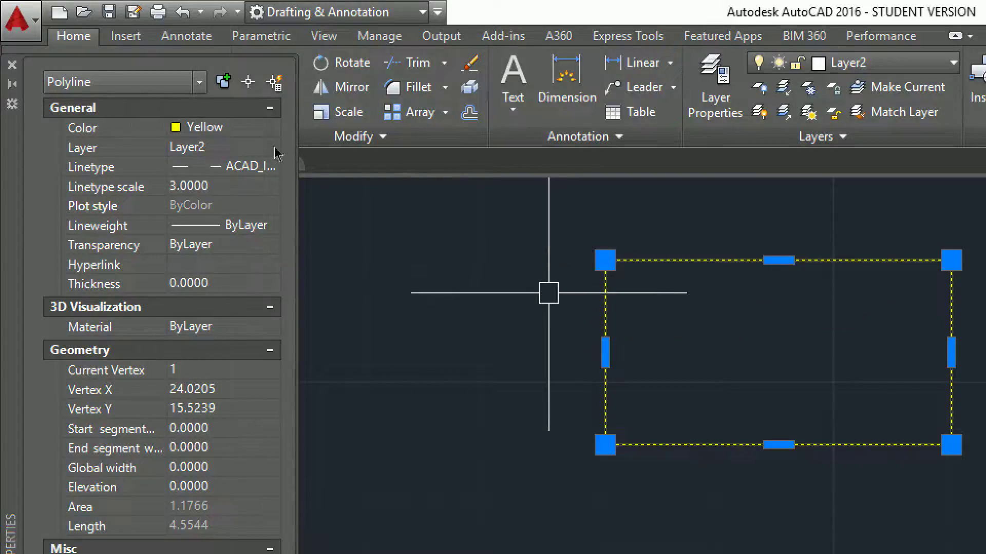
pyautogui.press('Escape')
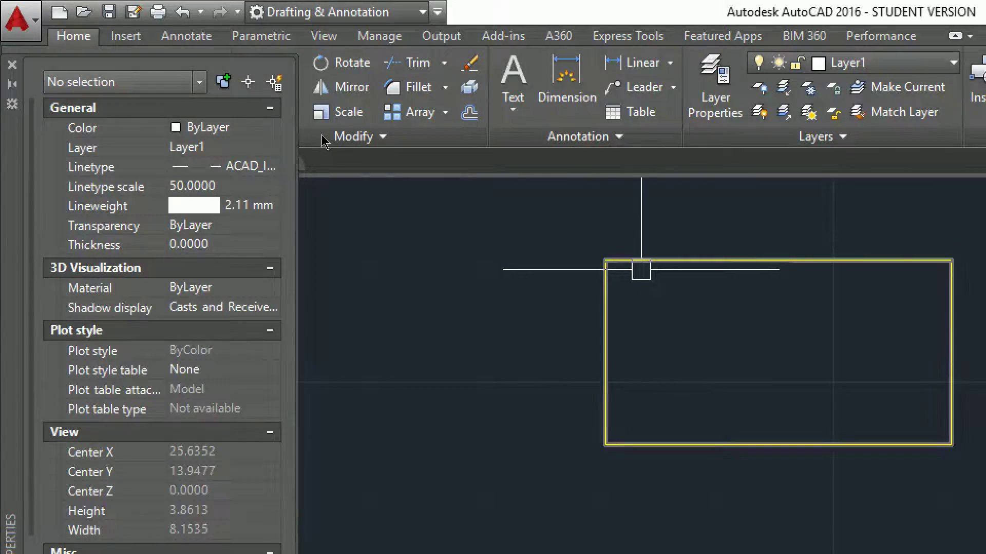
# Step: Delete the yellow rectangle from the drawing
pyautogui.scroll(-4, 637, 303)
pyautogui.scroll(-5, 637, 306)
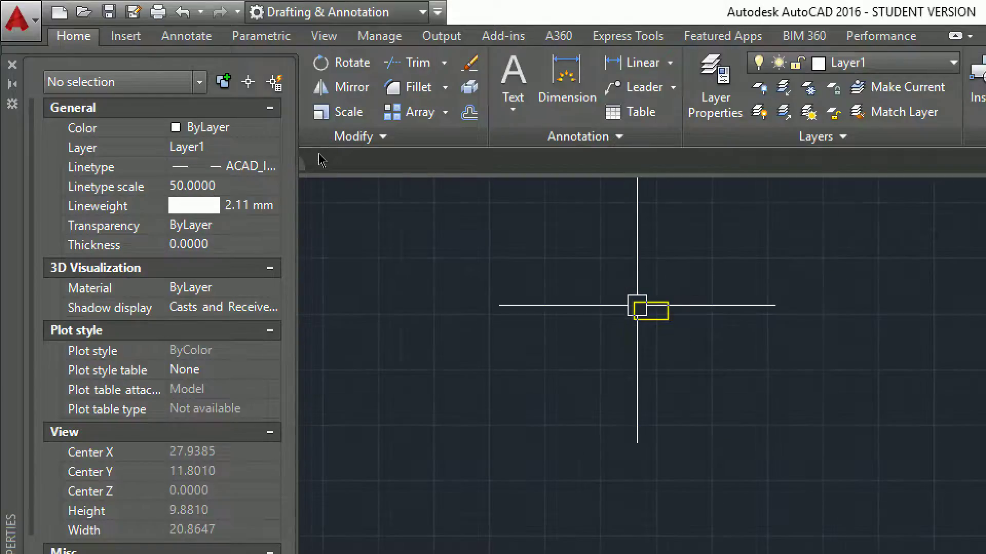
pyautogui.scroll(-6, 637, 305)
pyautogui.scroll(-6, 637, 305)
pyautogui.scroll(6, 639, 304)
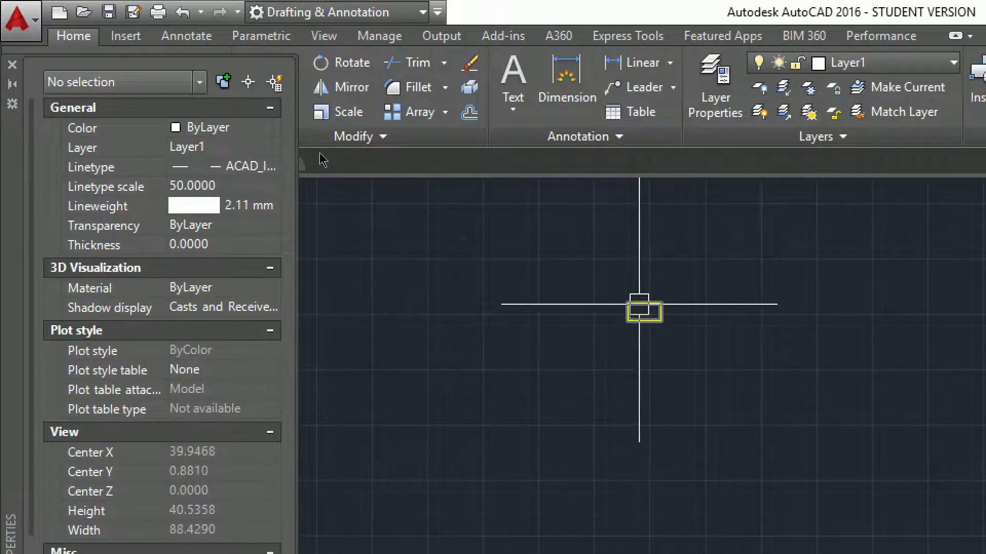
pyautogui.scroll(2, 639, 305)
pyautogui.scroll(4, 639, 304)
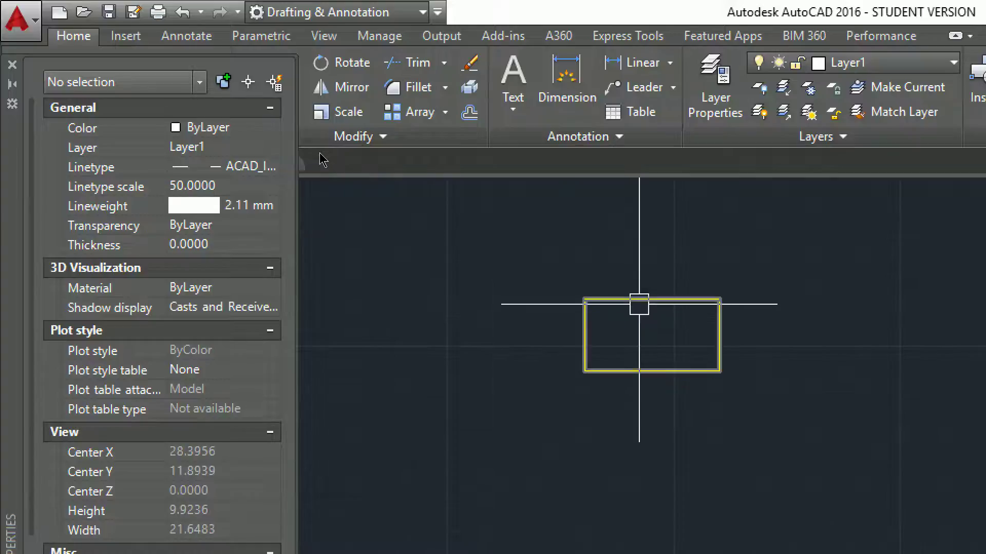
pyautogui.click(631, 299)
pyautogui.press('Delete')
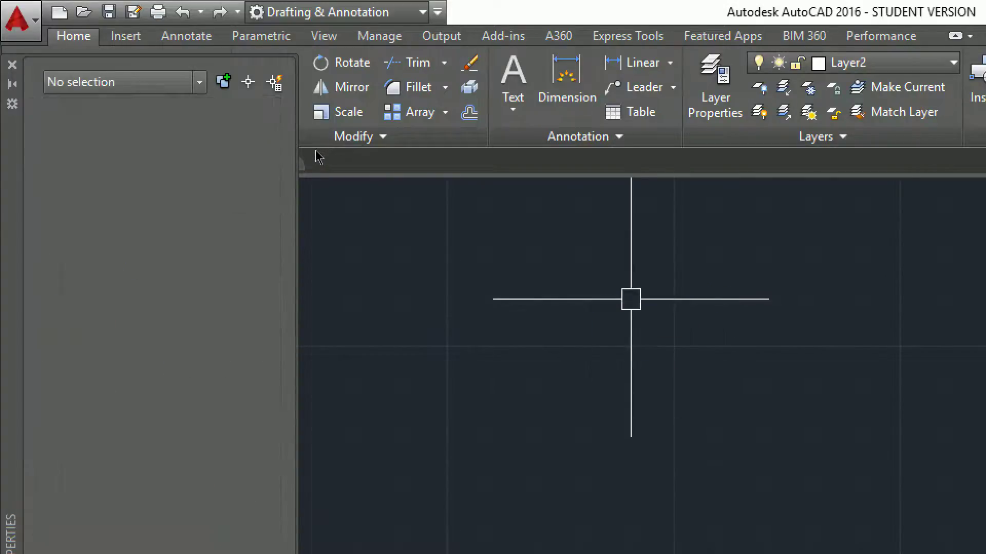
# Step: Draw a new rectangle with REC by picking two opposite corners
pyautogui.write('rec')
pyautogui.press('Return')
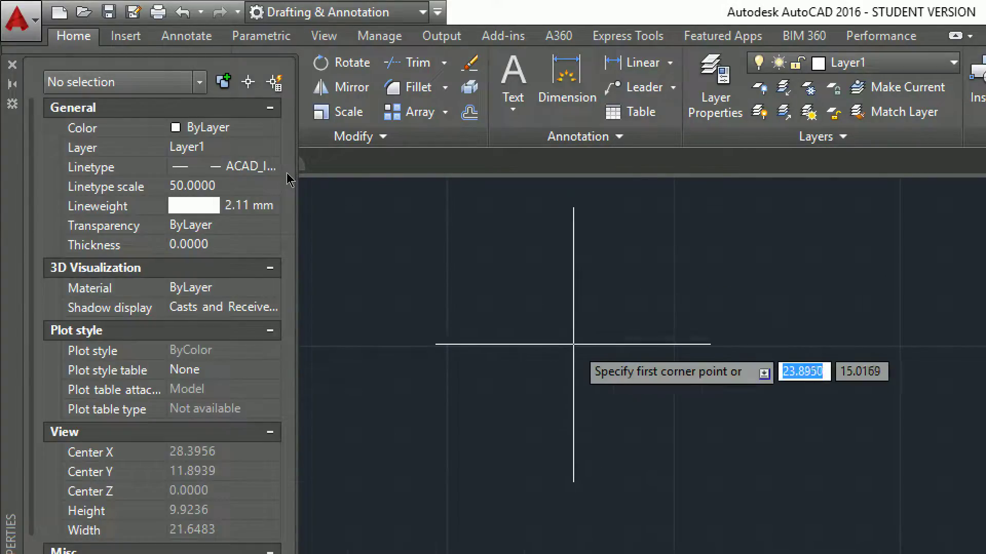
pyautogui.scroll(-3, 566, 343)
pyautogui.click(513, 280)
pyautogui.click(769, 460)
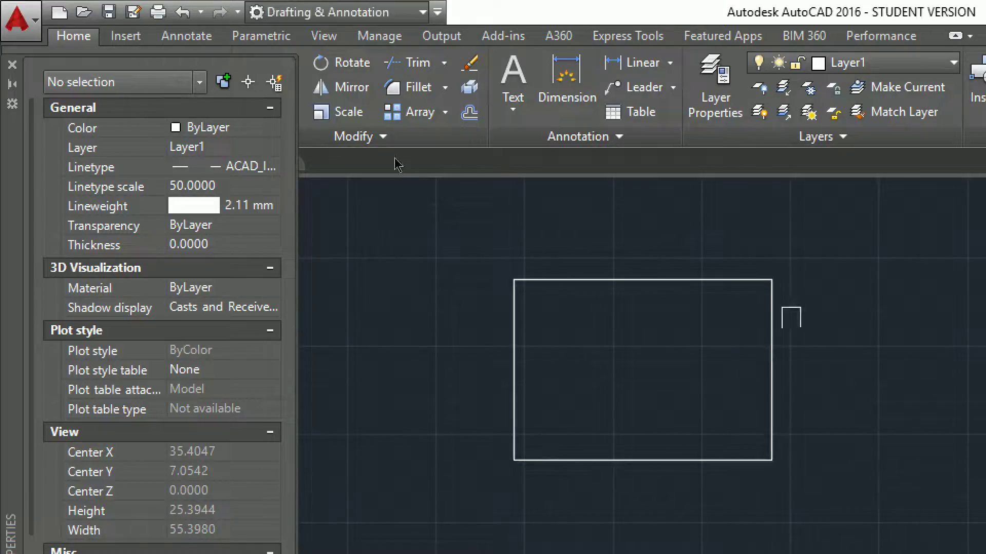
pyautogui.moveTo(650, 318); pyautogui.dragTo(565, 280, button='middle')
# Step: Give the new rectangle the DASHED2 linetype and begin editing its linetype scale
pyautogui.click(477, 239)
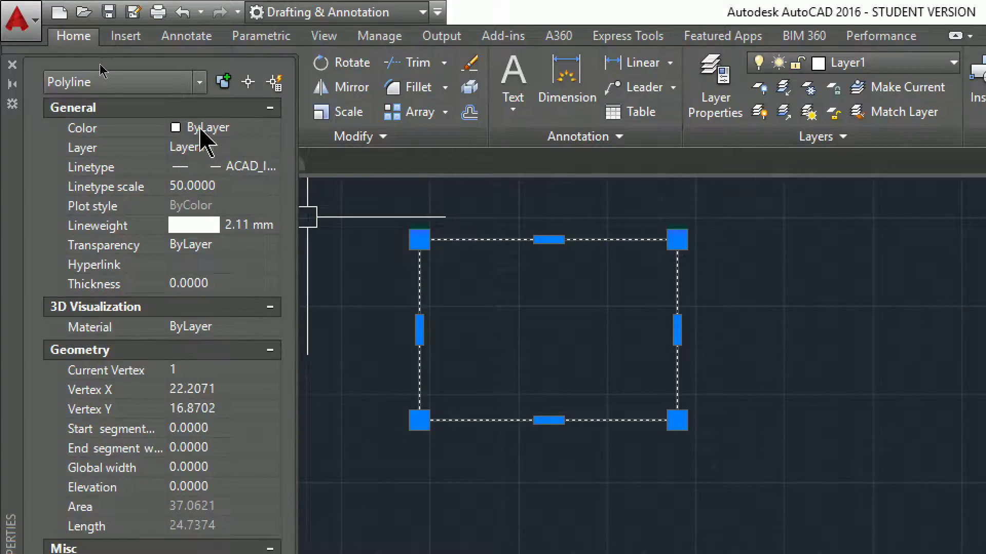
pyautogui.click(226, 170)
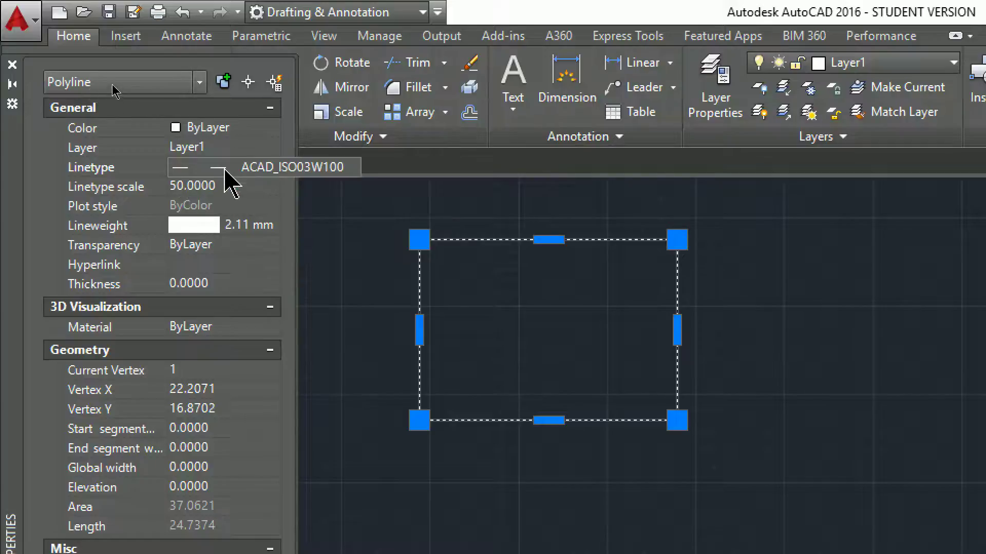
pyautogui.click(249, 169)
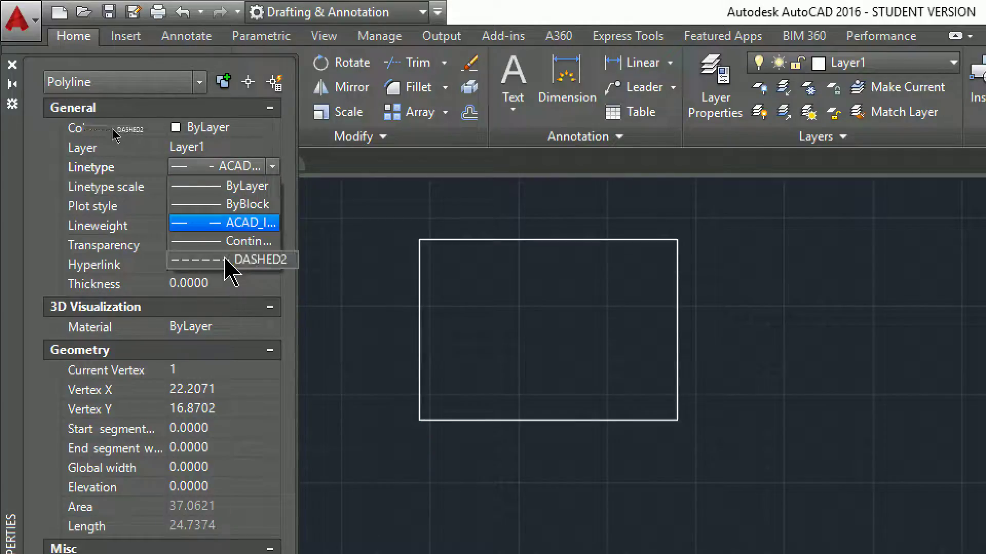
pyautogui.click(227, 260)
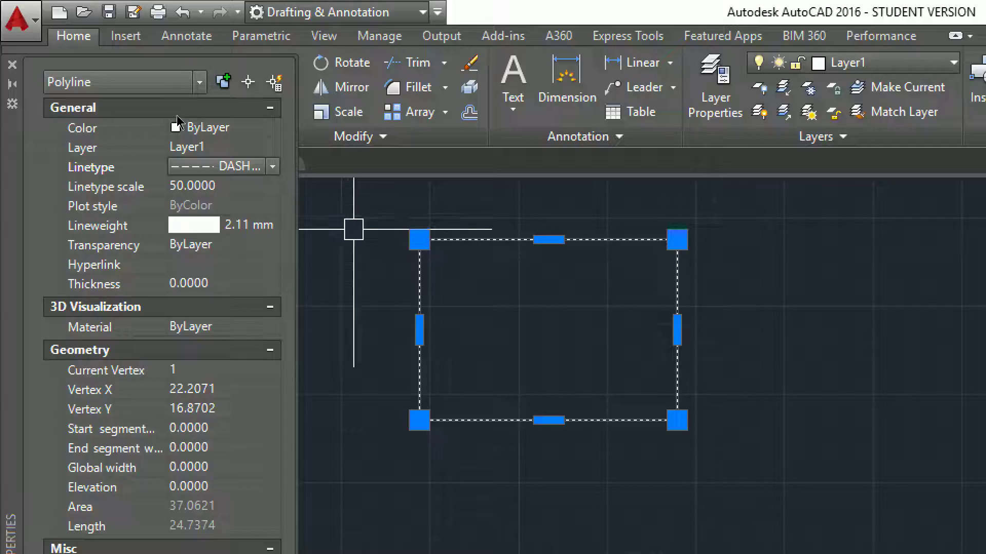
pyautogui.press('Escape')
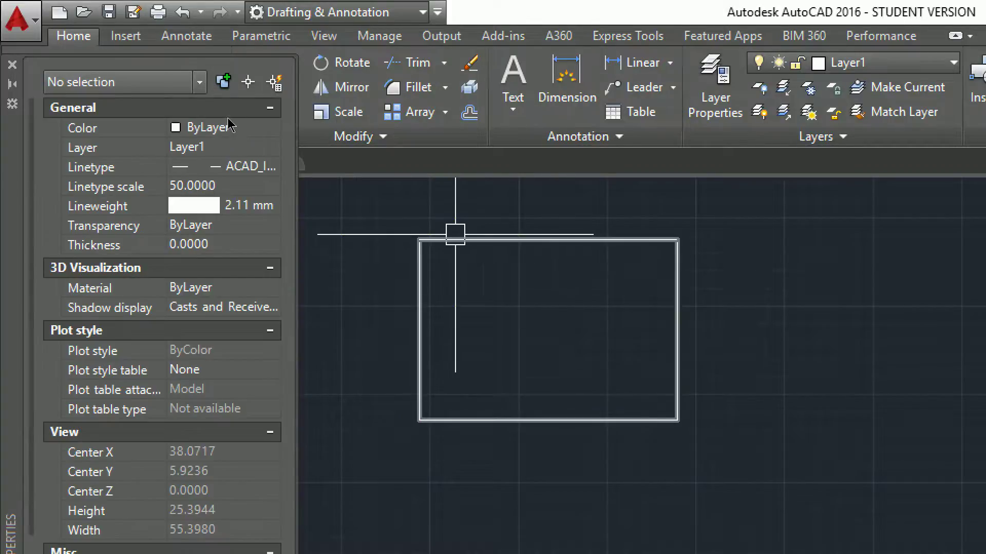
pyautogui.click(454, 235)
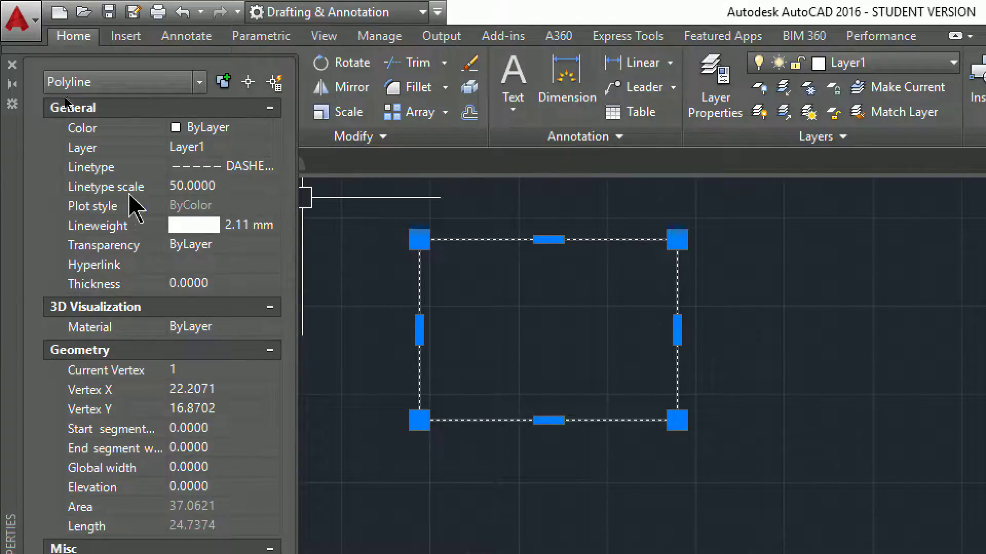
pyautogui.click(221, 187)
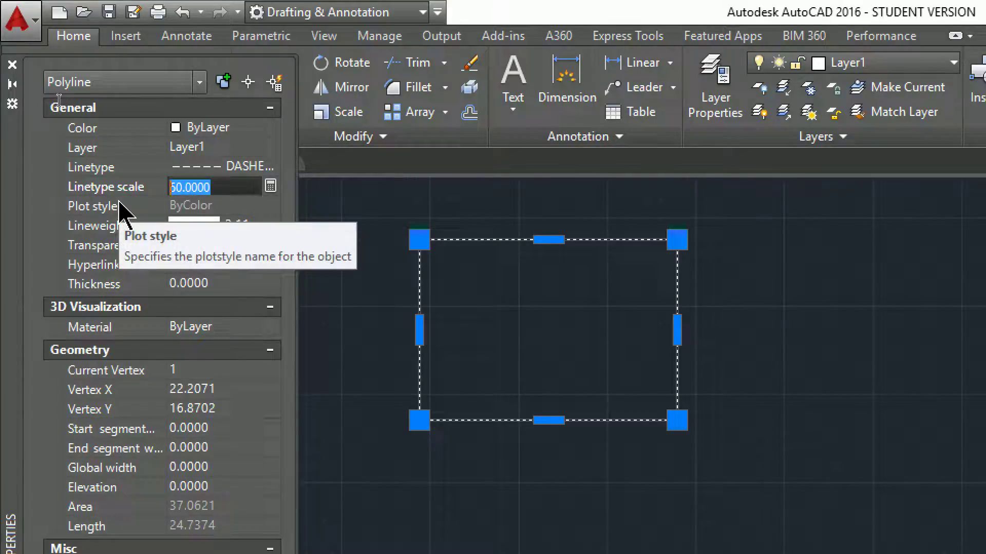
# Step: Enter linetype scale 3 for the DASHED2 rectangle, then deselect and reselect it
pyautogui.write('3')
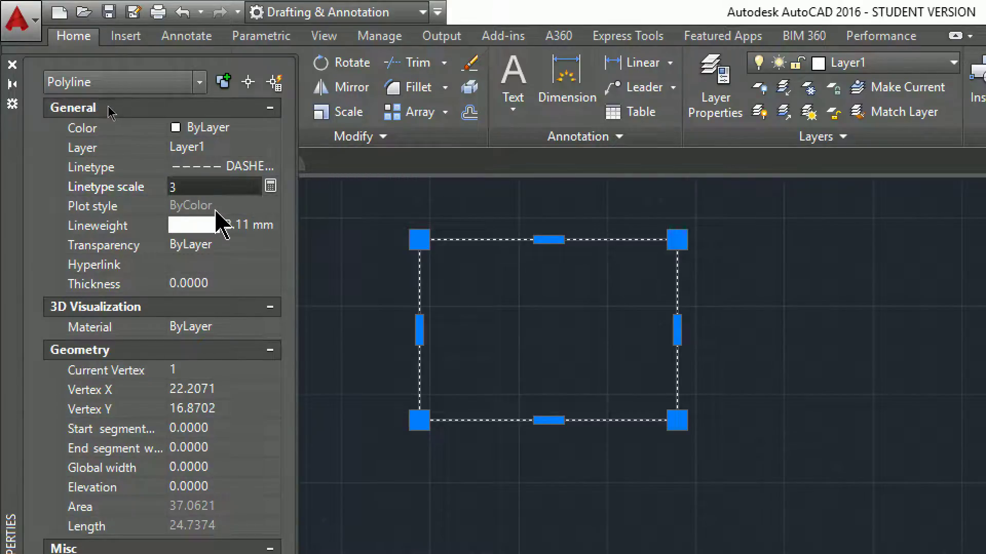
pyautogui.press('Return')
pyautogui.press('Escape')
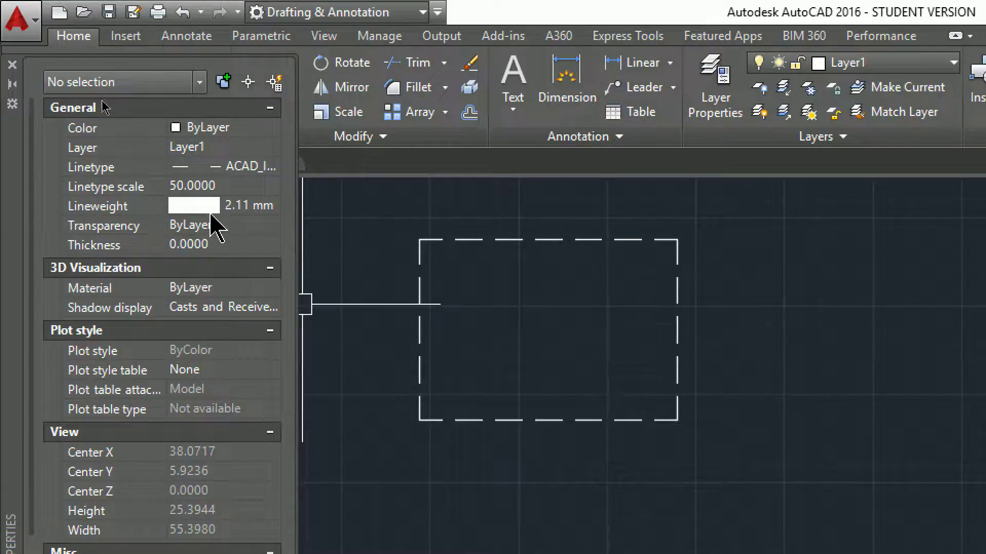
pyautogui.click(421, 244)
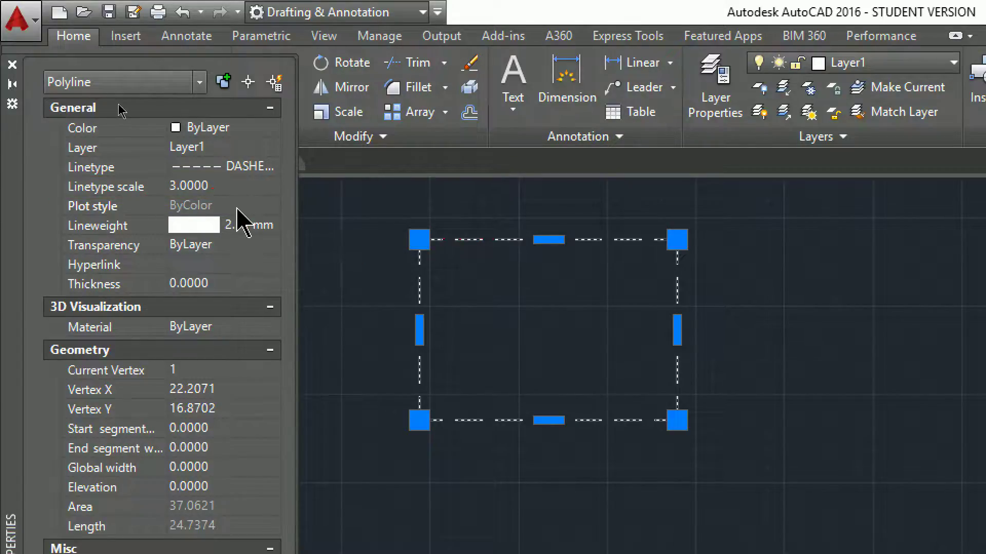
# Step: Change the rectangle's lineweight from 2.11 mm to ByLayer
pyautogui.click(219, 228)
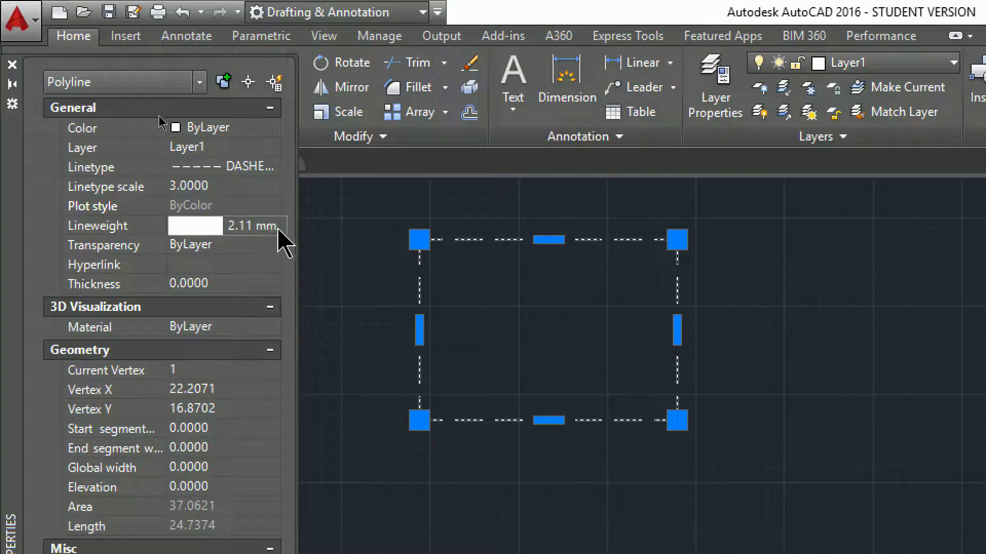
pyautogui.click(260, 230)
pyautogui.click(274, 226)
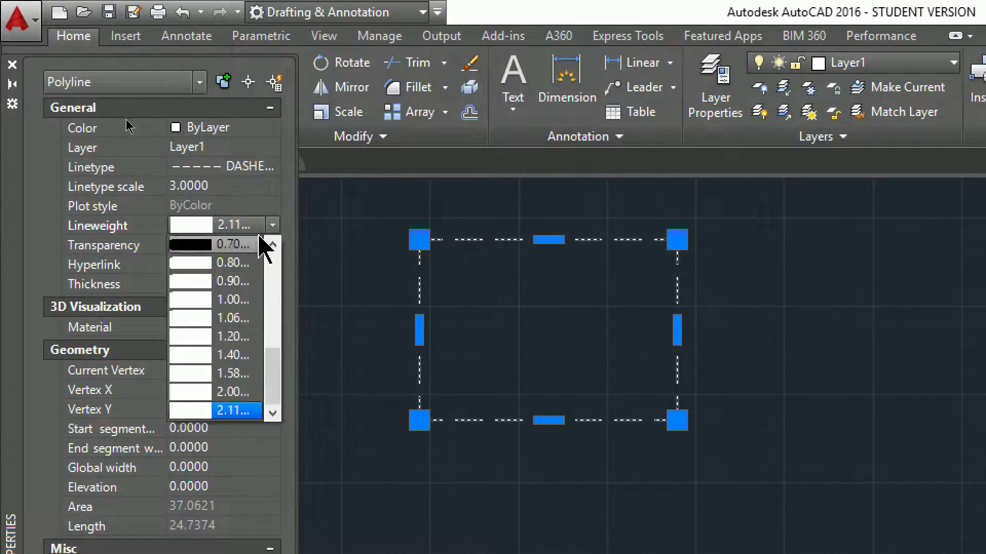
pyautogui.moveTo(272, 378); pyautogui.dragTo(277, 260)
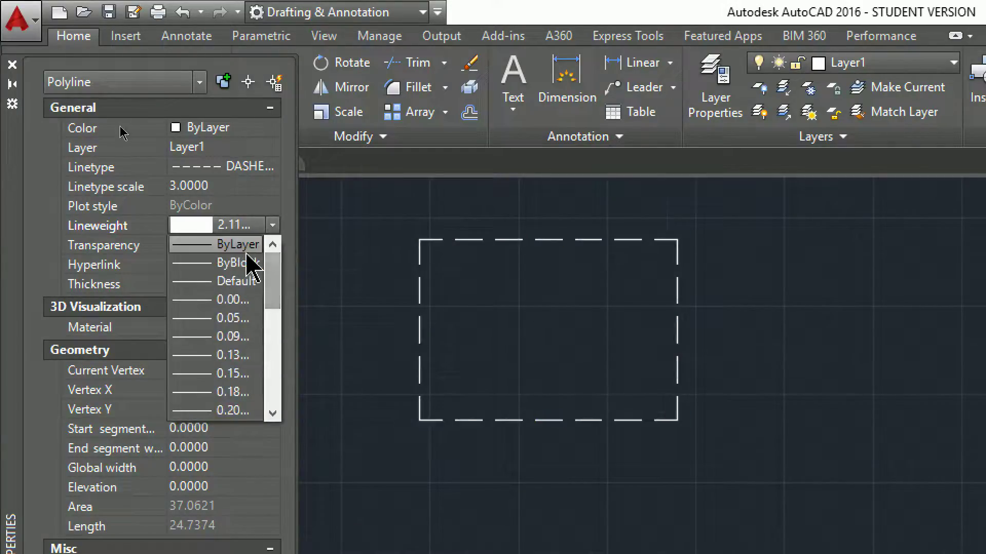
pyautogui.click(233, 246)
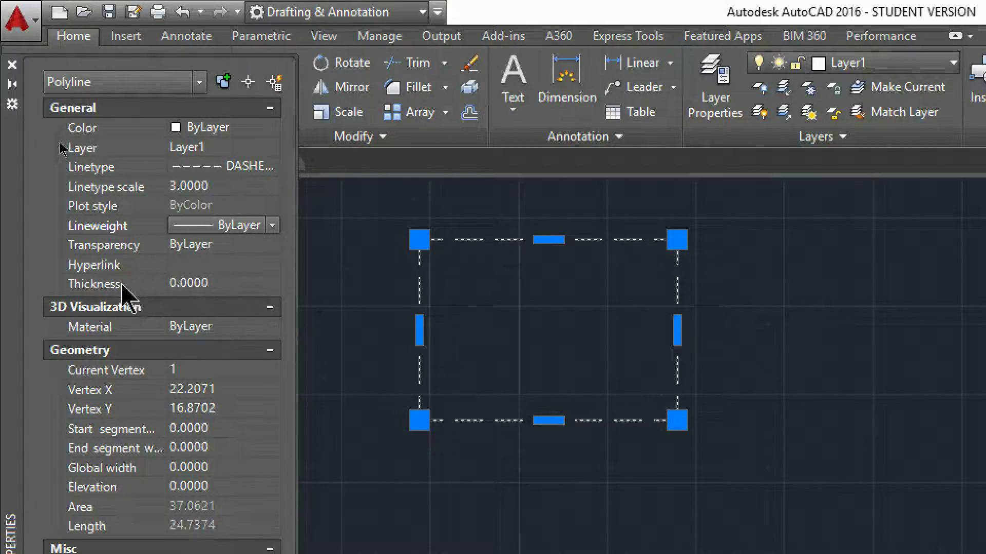
# Step: Check the Thickness (left at 0.0000) and Material fields without changing them
pyautogui.click(208, 285)
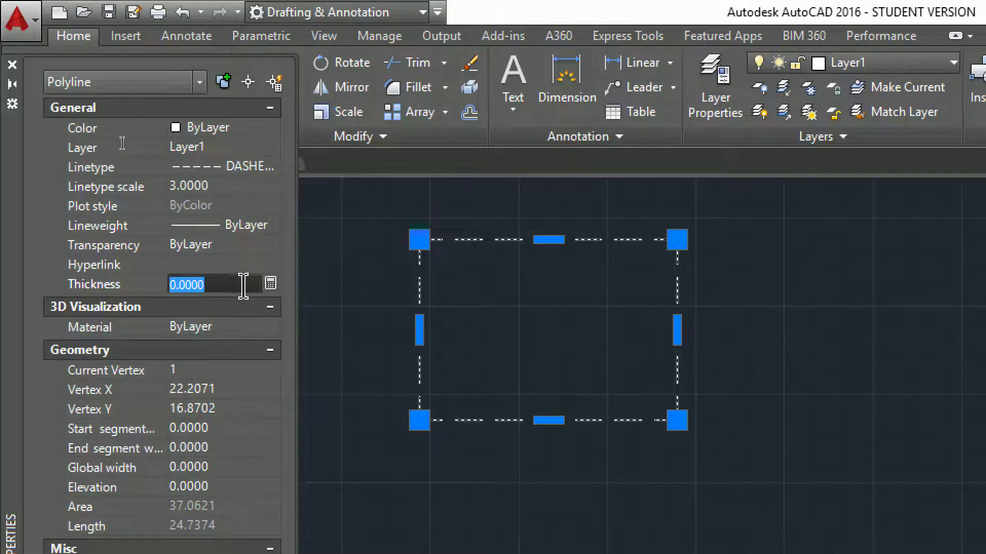
pyautogui.press('Return')
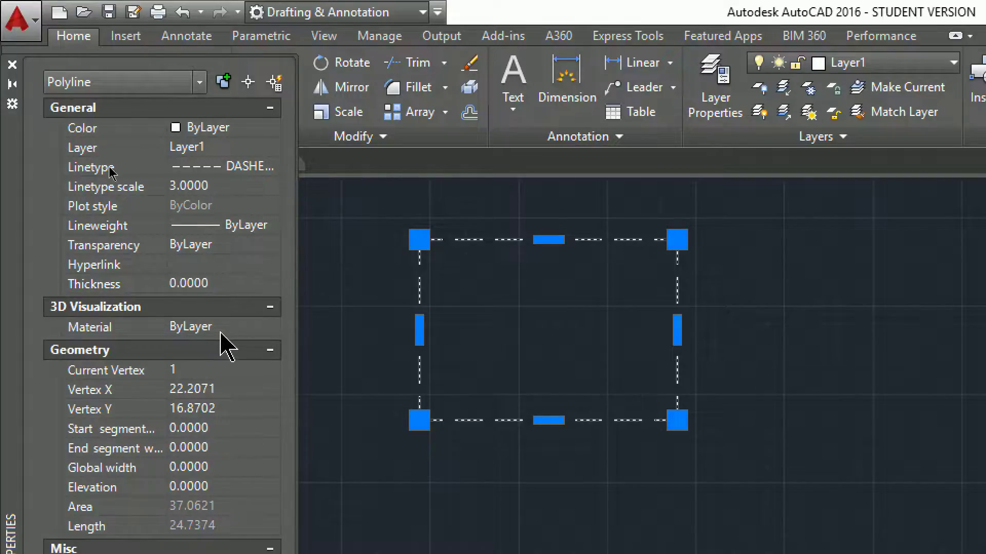
pyautogui.click(194, 331)
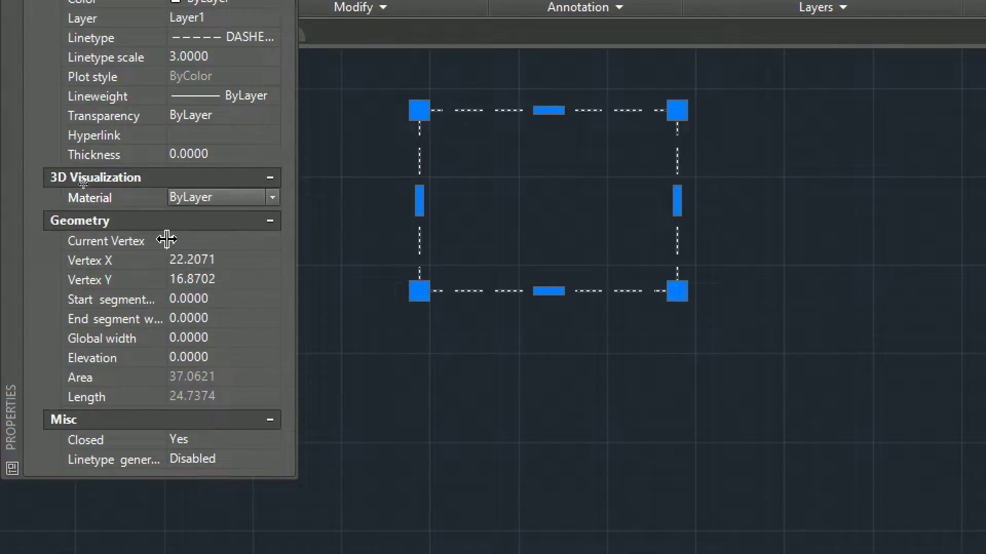
# Step: Widen the Properties name column, deselect the rectangle and close the palette
pyautogui.moveTo(167, 240); pyautogui.dragTo(198, 238)
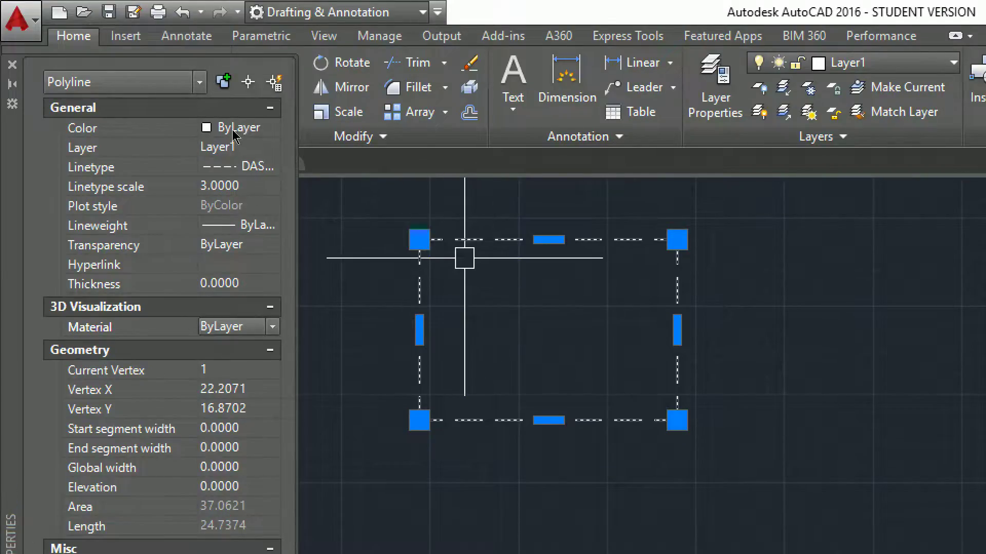
pyautogui.press('Escape')
pyautogui.click(13, 65)
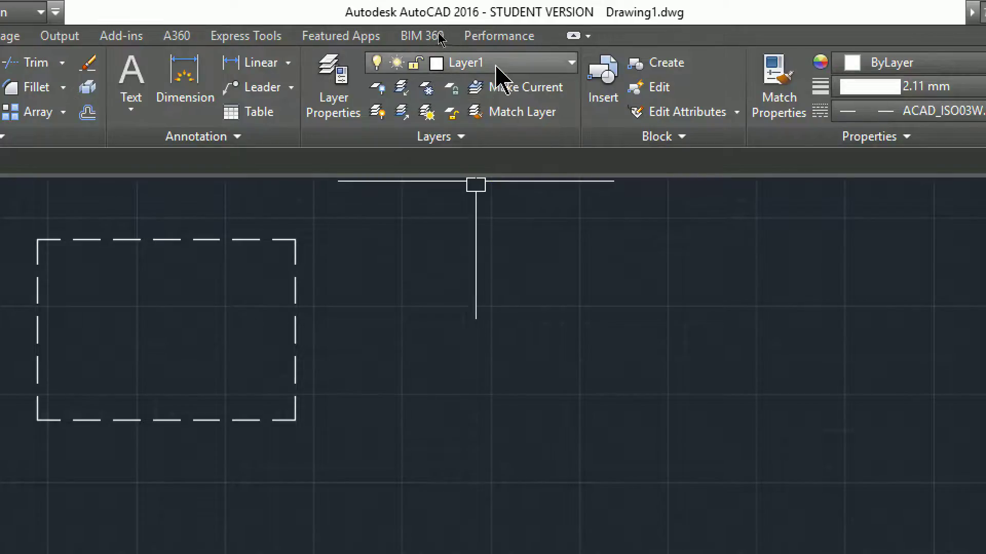
# Step: Make Layer2 current with red (237,31,36) as the colour for new objects
pyautogui.click(464, 63)
pyautogui.click(465, 138)
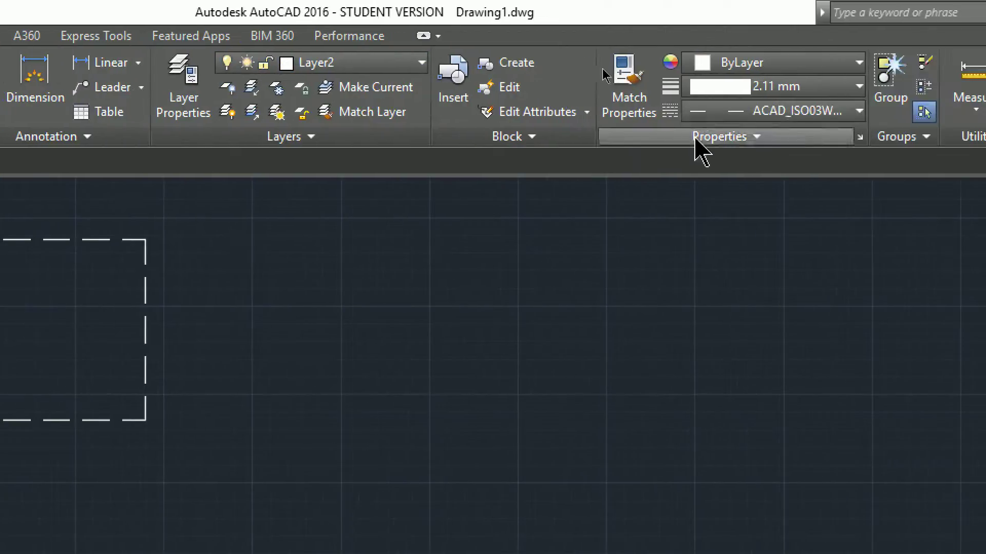
pyautogui.click(712, 67)
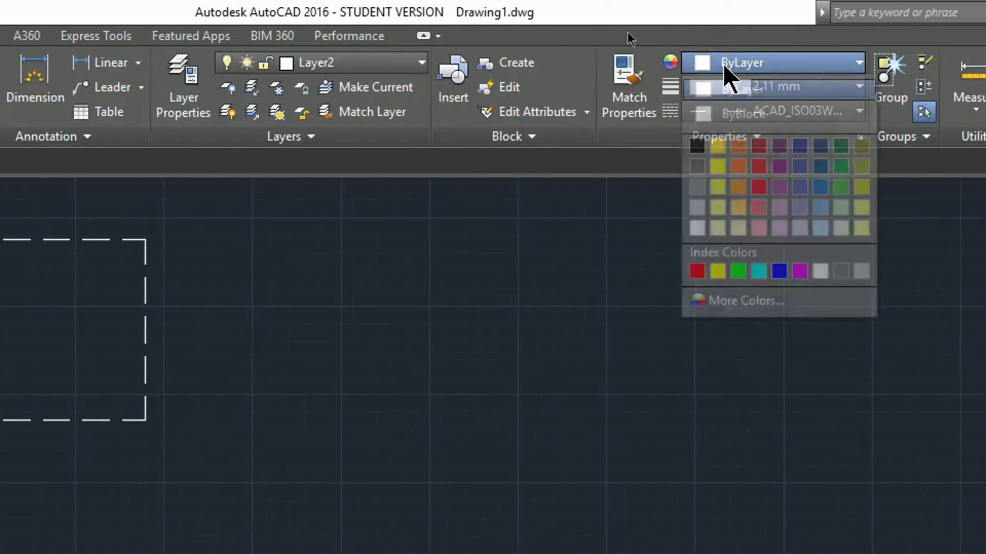
pyautogui.click(759, 189)
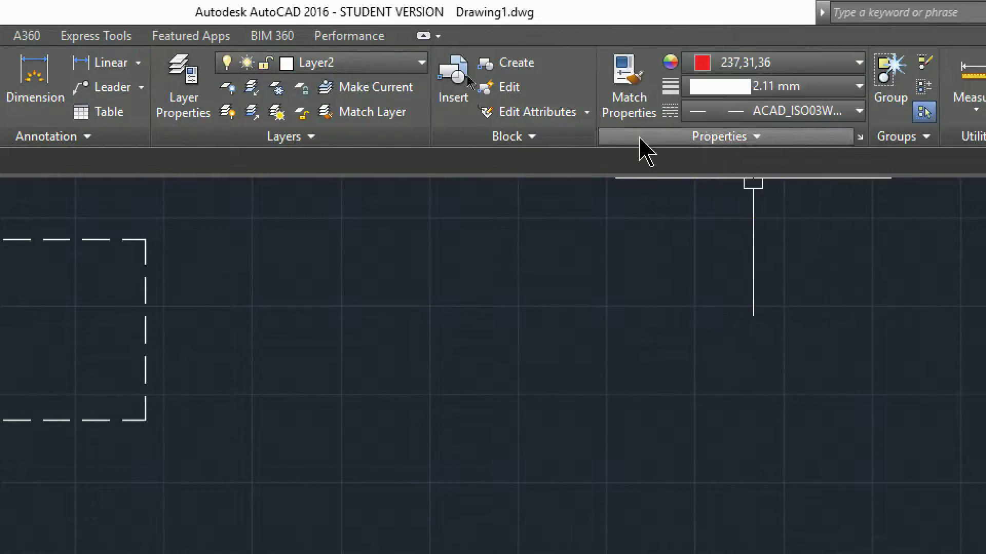
# Step: Draw a red circle to the right of the dashed rectangle
pyautogui.write('c')
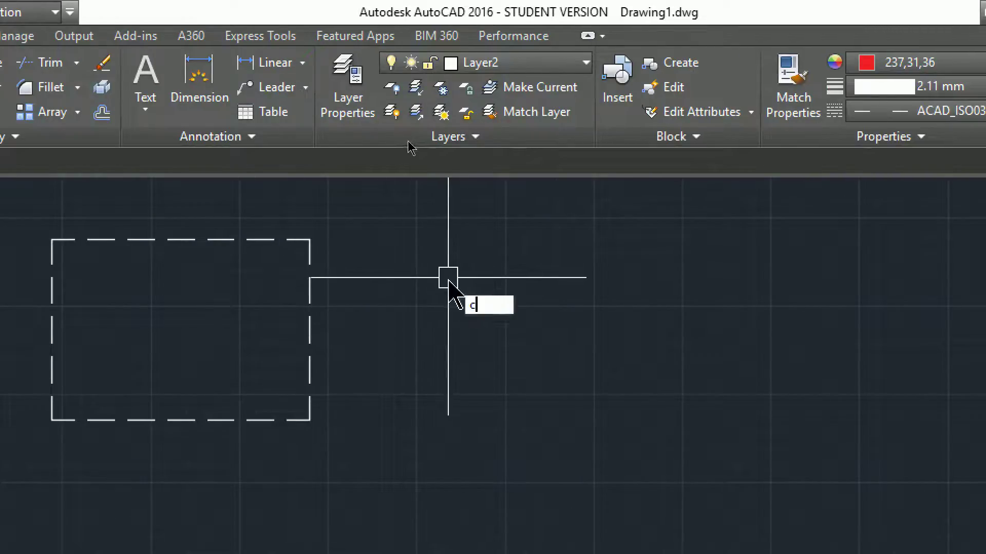
pyautogui.press('Return')
pyautogui.click(444, 310)
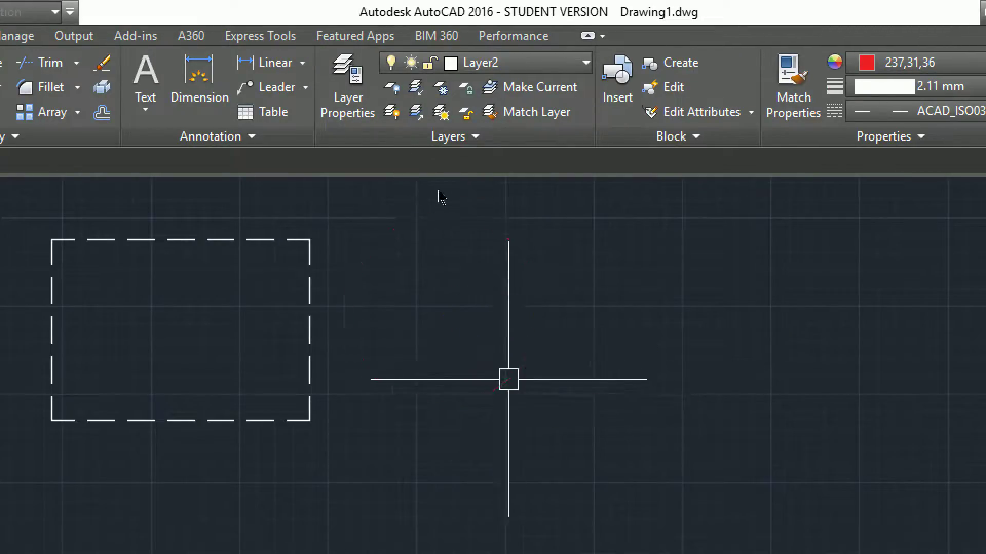
pyautogui.click(510, 379)
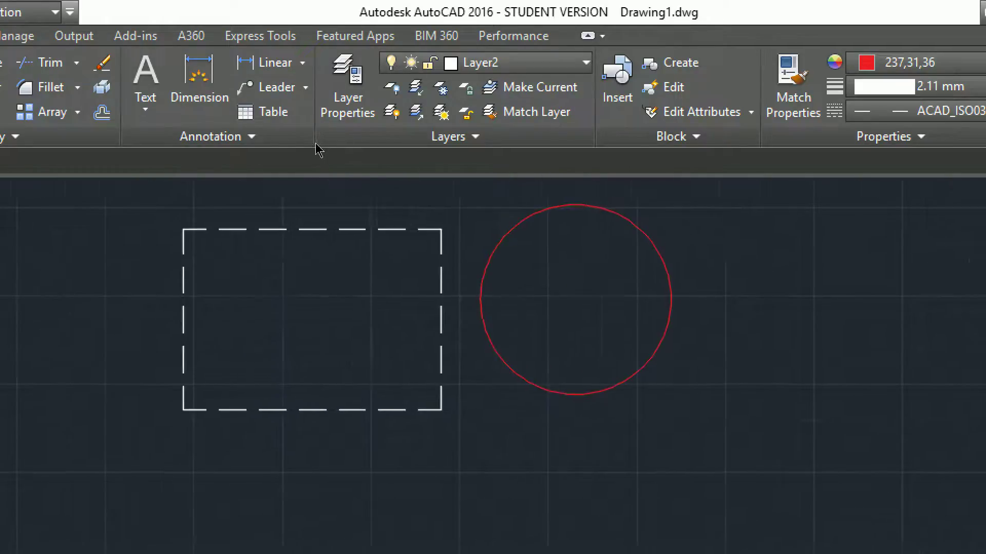
pyautogui.moveTo(137, 420); pyautogui.dragTo(180, 314, button='middle')
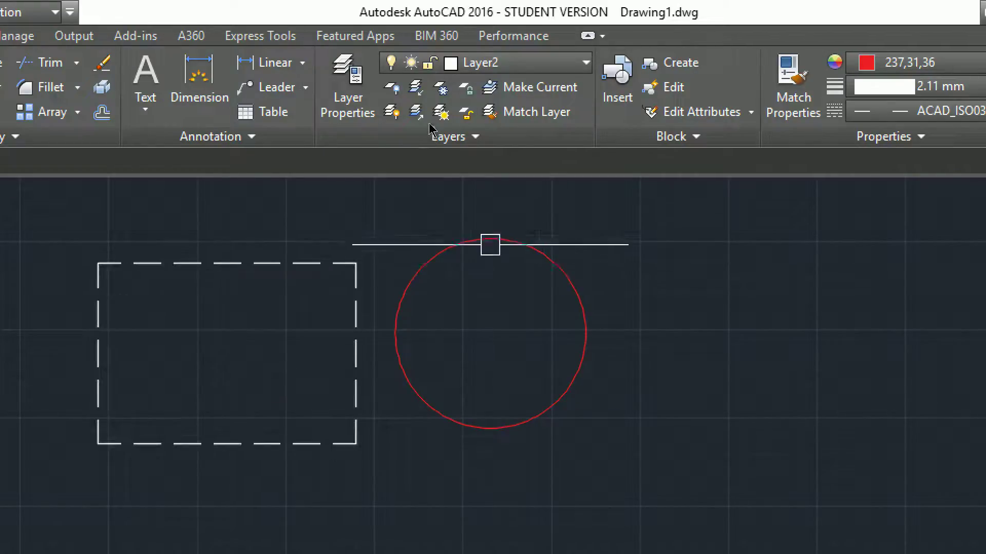
# Step: Select the rectangle to check its layer properties
pyautogui.click(503, 235)
pyautogui.press('Escape')
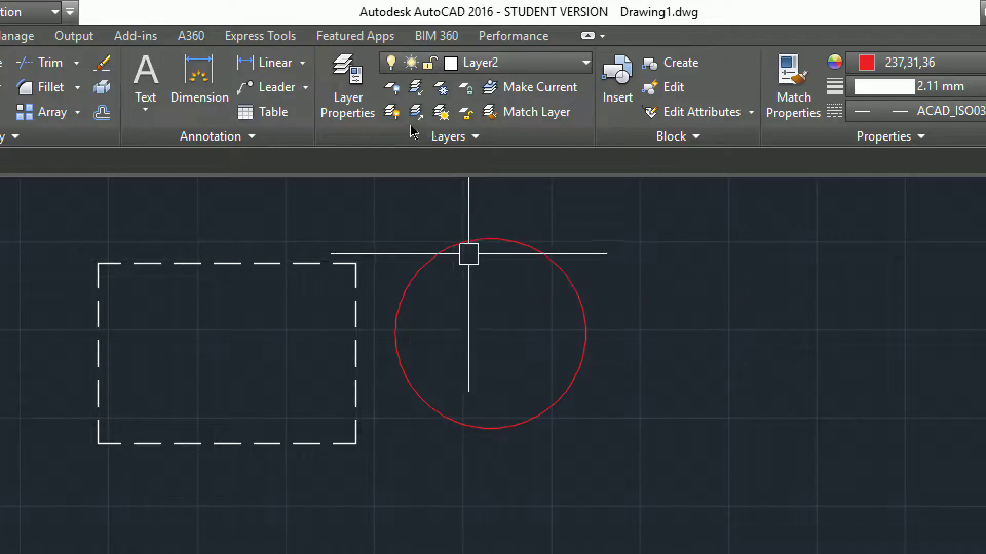
pyautogui.click(310, 266)
pyautogui.press('Escape')
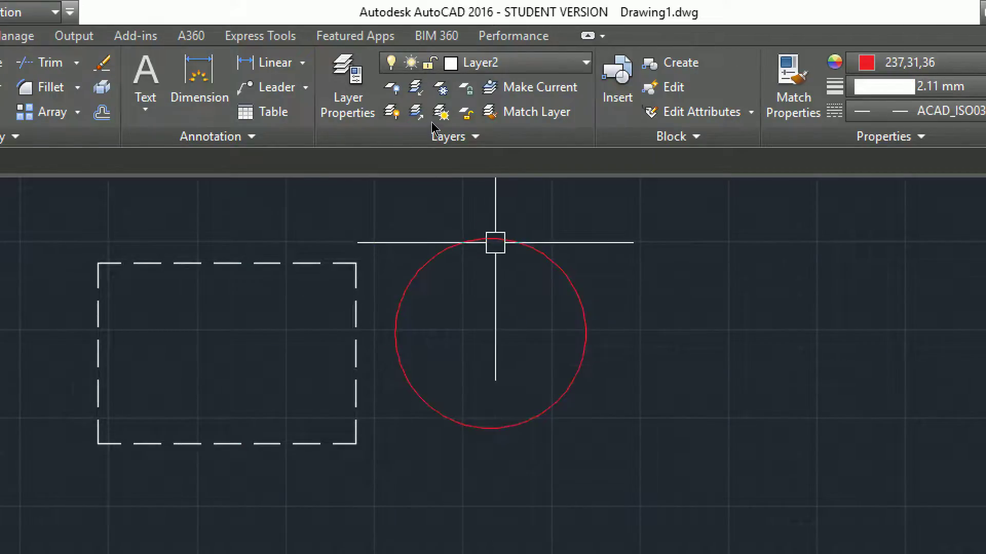
pyautogui.click(269, 264)
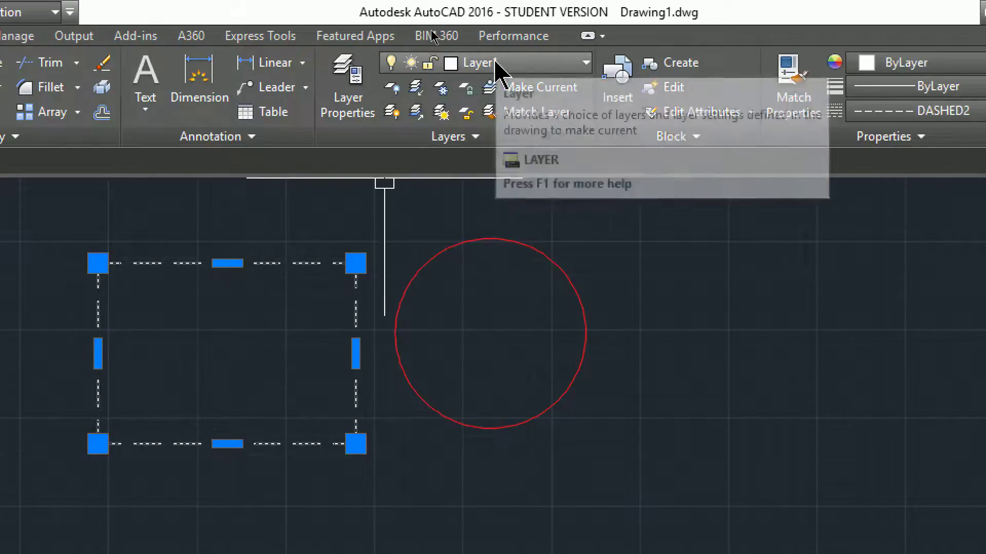
# Step: Compare the red circle's and the rectangle's properties by selecting each in turn
pyautogui.press('Escape')
pyautogui.click(494, 237)
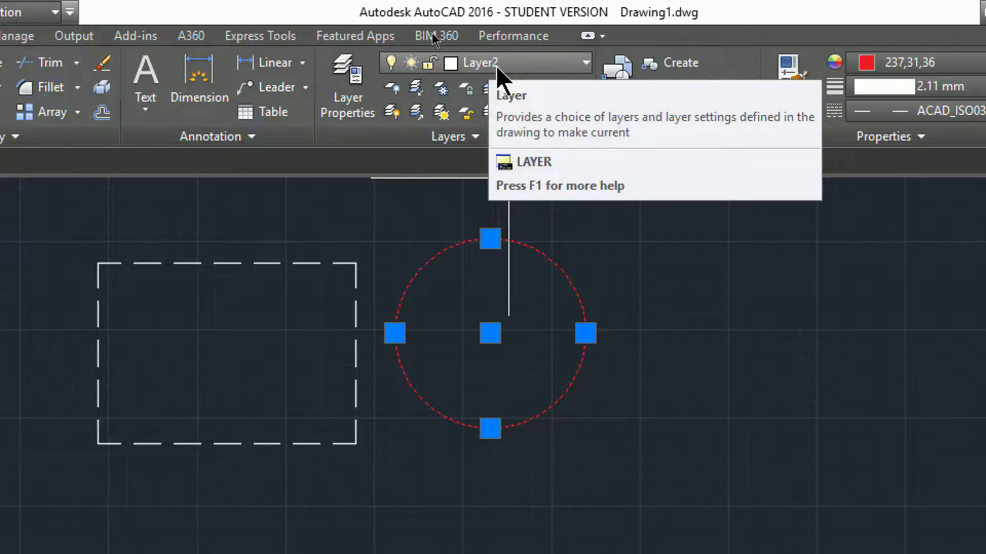
pyautogui.press('Escape')
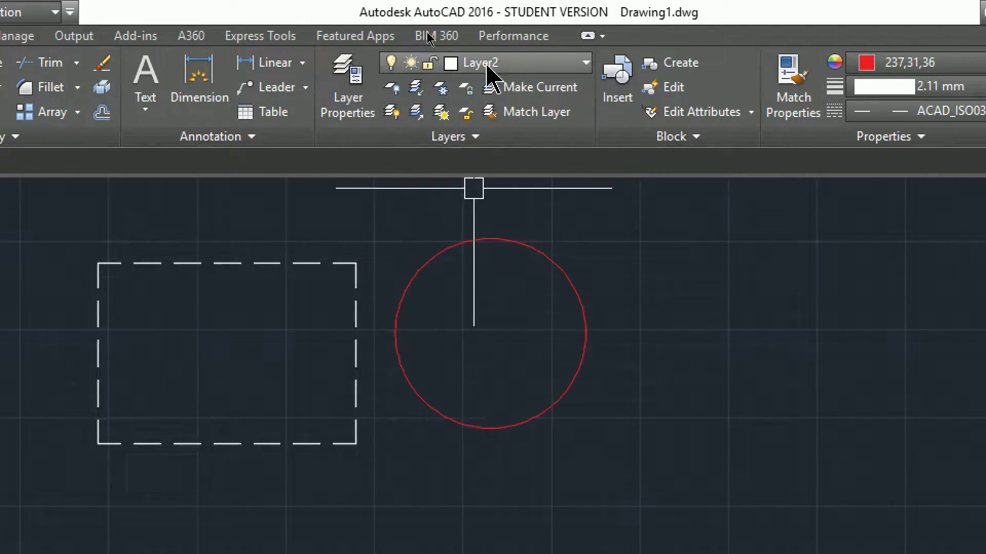
pyautogui.click(271, 265)
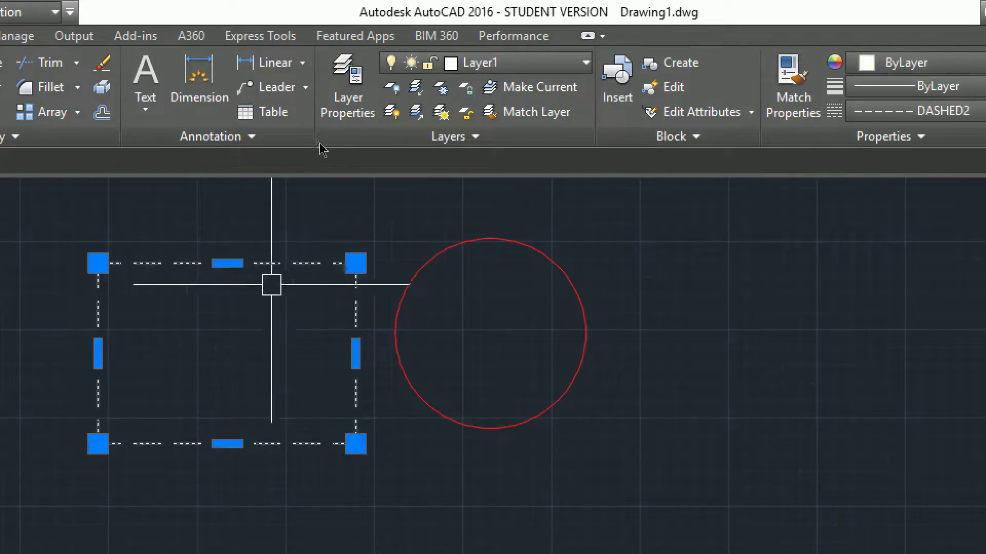
pyautogui.press('Escape')
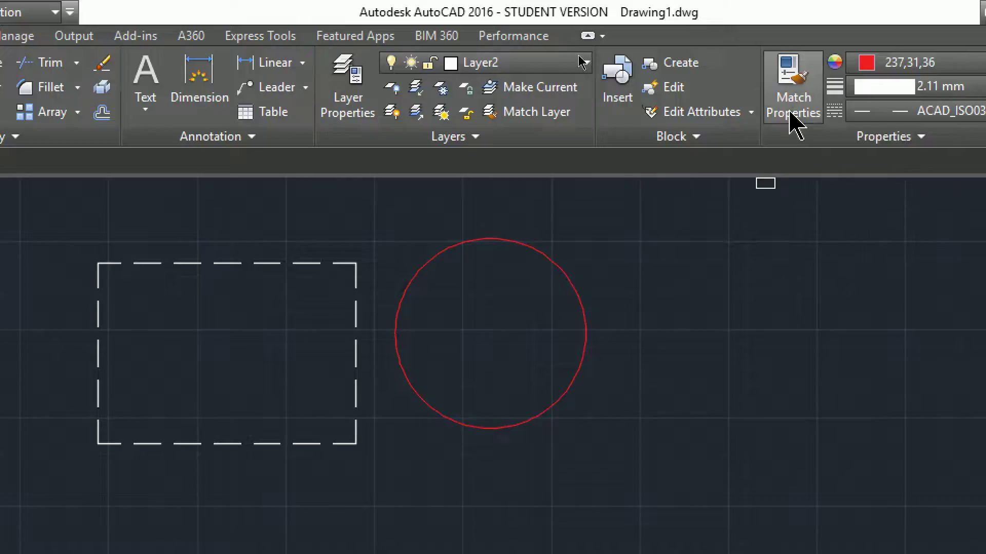
# Step: Match the rectangle to the red circle's properties using Match Properties
pyautogui.click(790, 110)
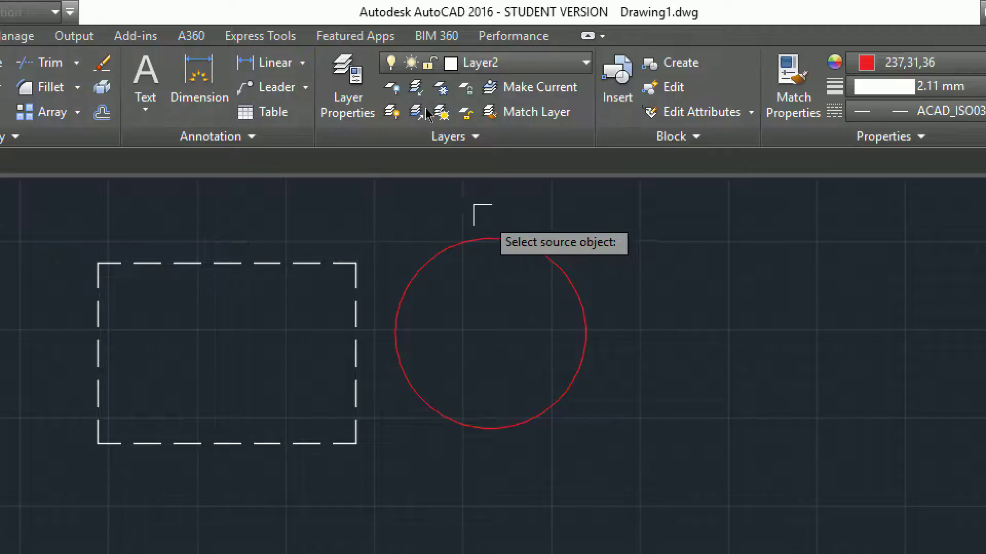
pyautogui.click(482, 238)
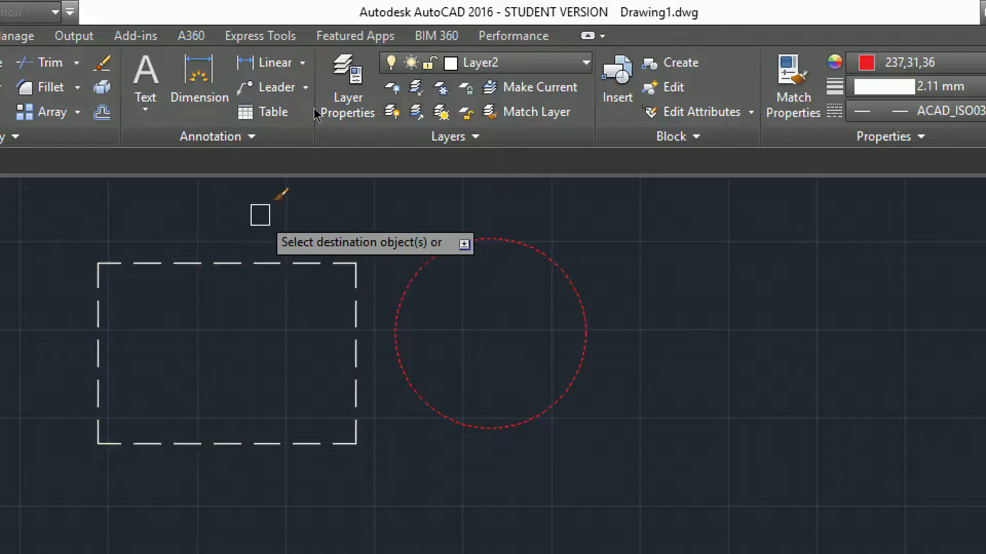
pyautogui.click(251, 266)
pyautogui.press('Return')
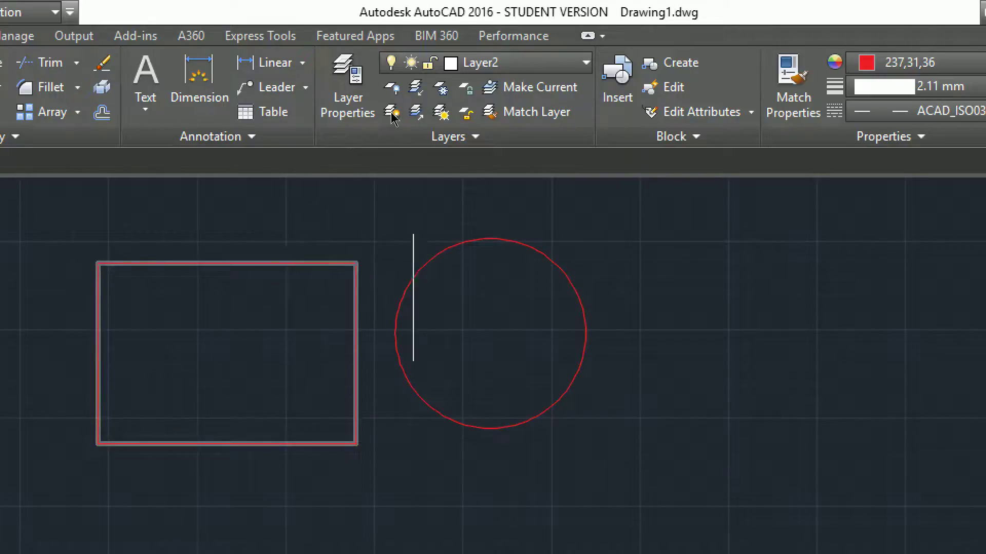
# Step: Verify the rectangle's new properties and layer against the circle, then reposition the view
pyautogui.click(302, 258)
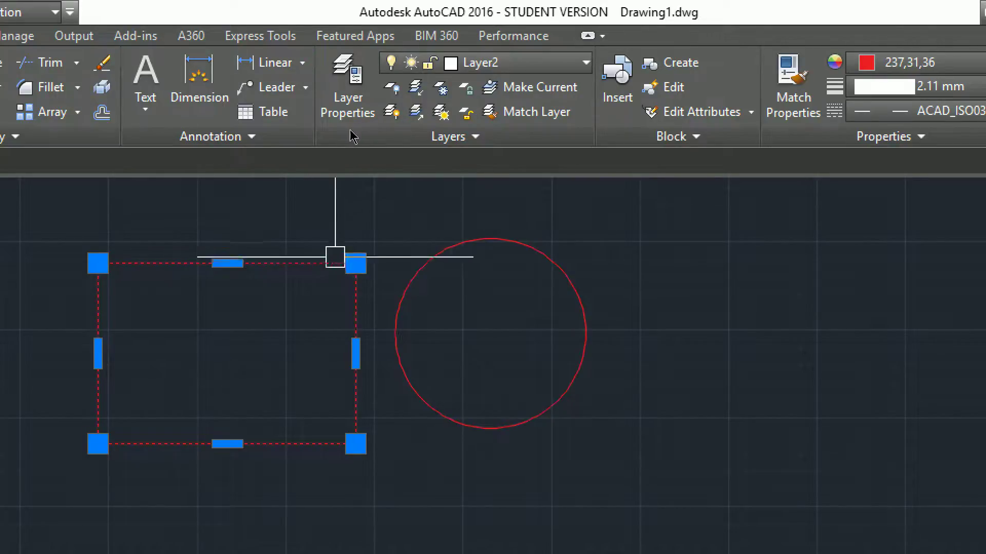
pyautogui.press('Escape')
pyautogui.click(447, 249)
pyautogui.press('Escape')
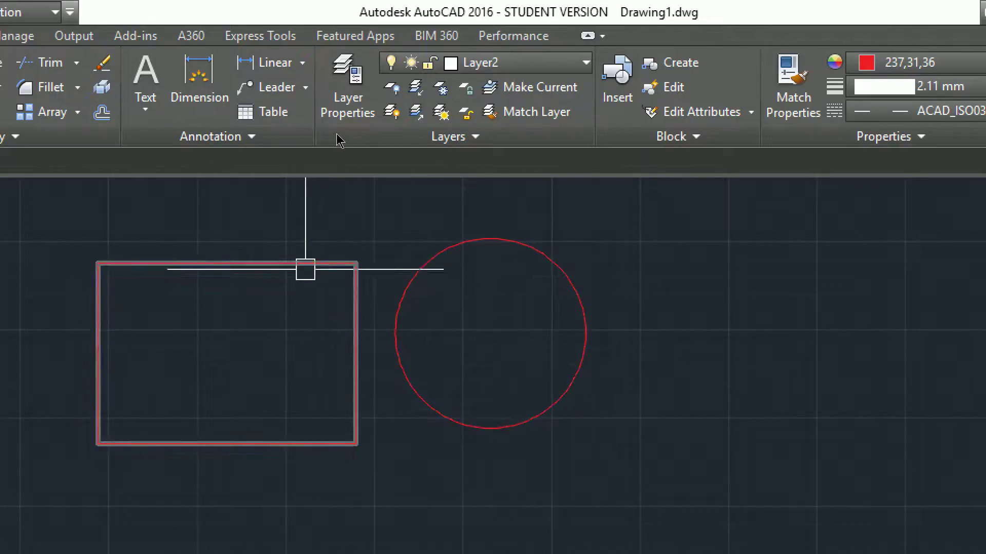
pyautogui.click(290, 265)
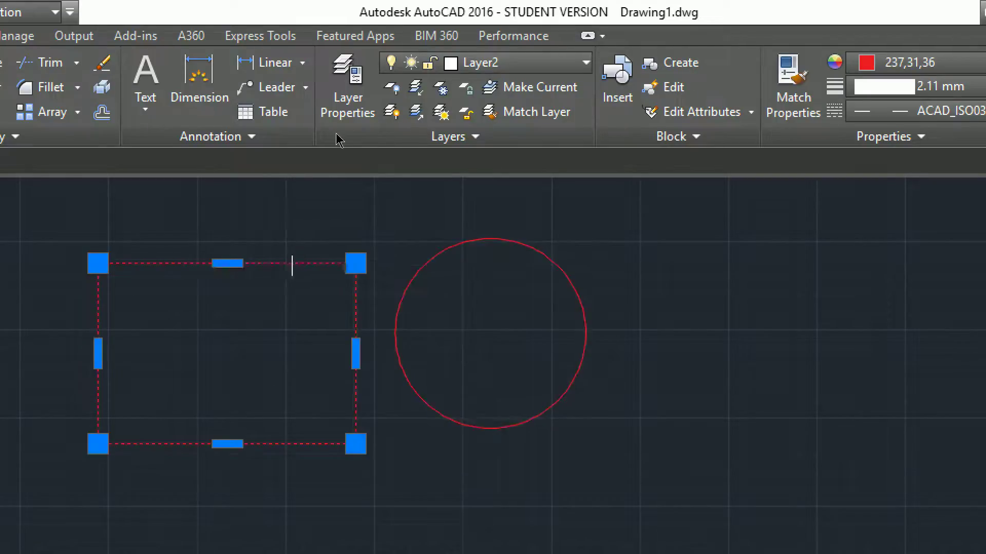
pyautogui.press('Escape')
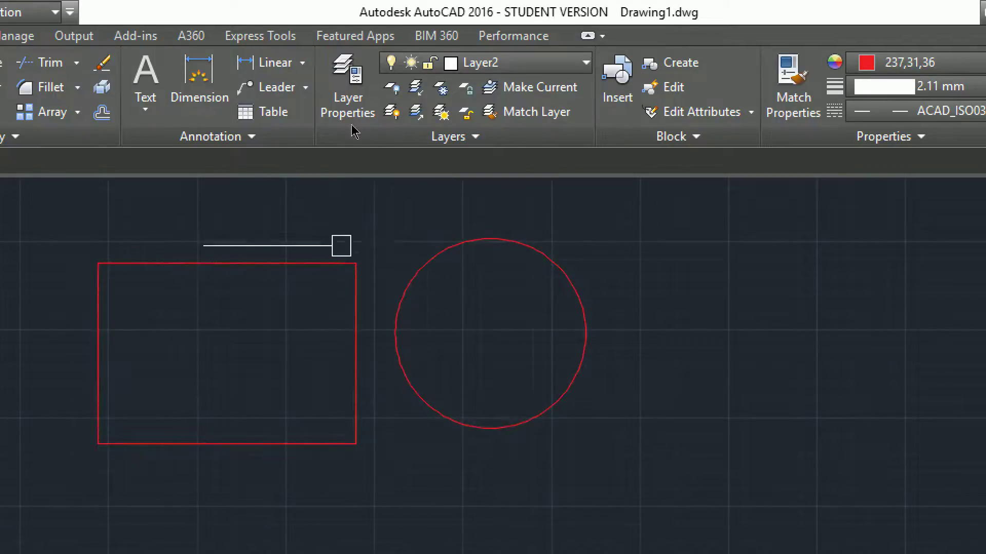
pyautogui.click(324, 262)
pyautogui.click(515, 65)
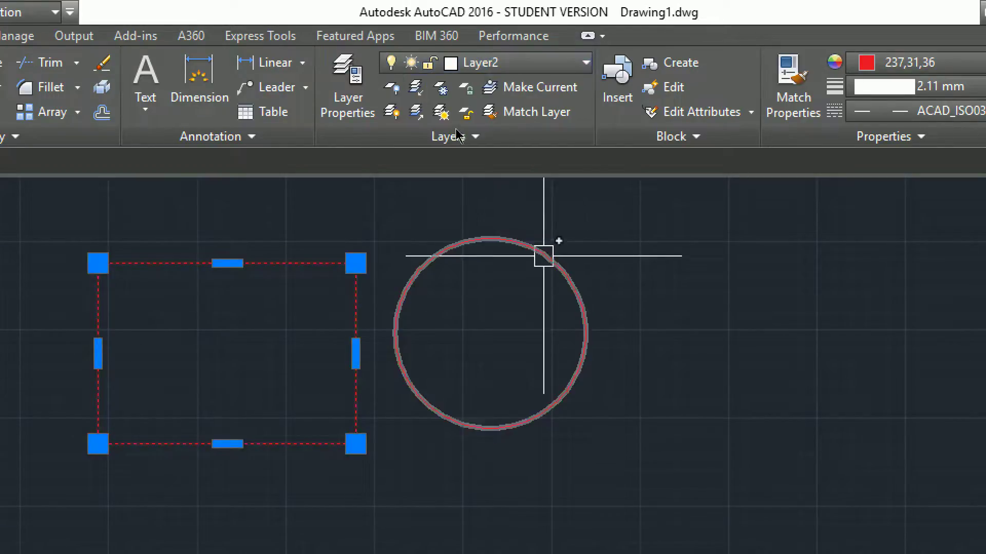
pyautogui.scroll(-4, 498, 282)
pyautogui.press('Escape')
pyautogui.moveTo(439, 213)
pyautogui.mouseDown(button='middle')
pyautogui.moveTo(433, 198)
pyautogui.moveTo(418, 207)
pyautogui.mouseUp(button='middle')
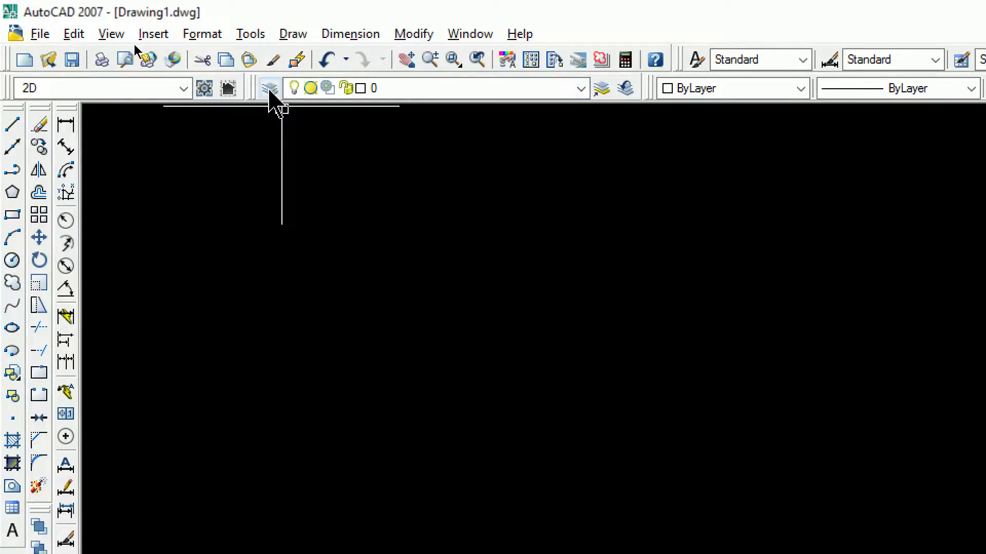
# Step: Add Layer1 beside layer 0 in the layer manager and confirm with OK
pyautogui.click(203, 35)
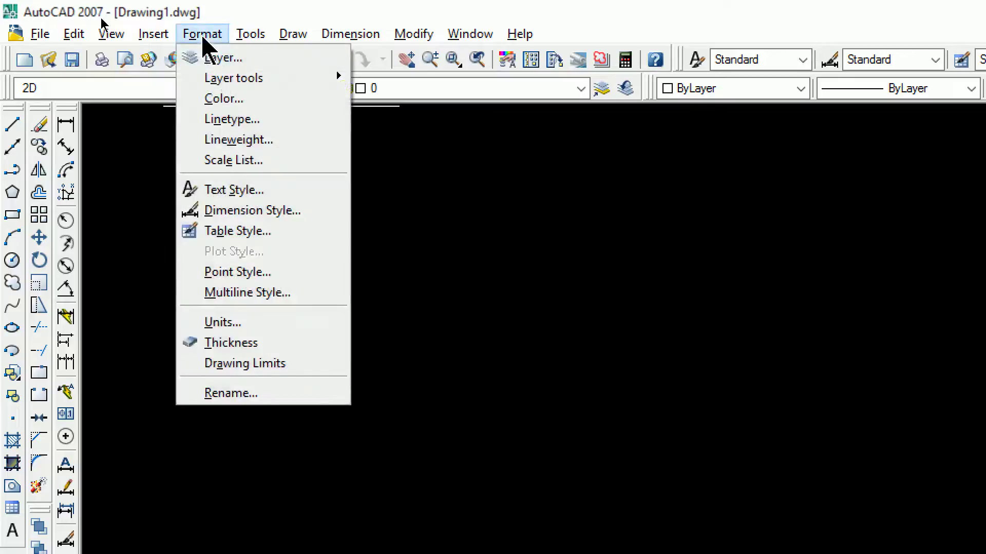
pyautogui.click(345, 296)
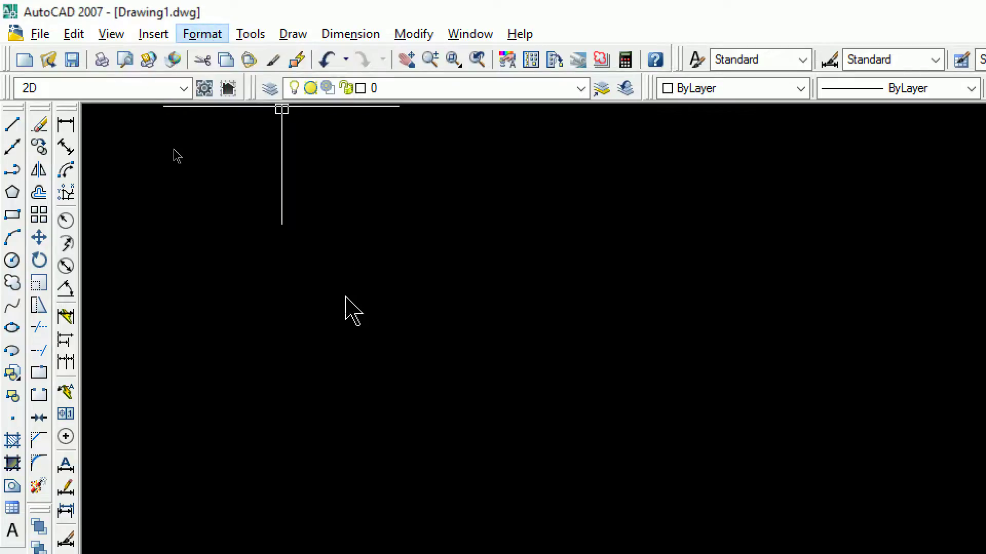
pyautogui.write('a')
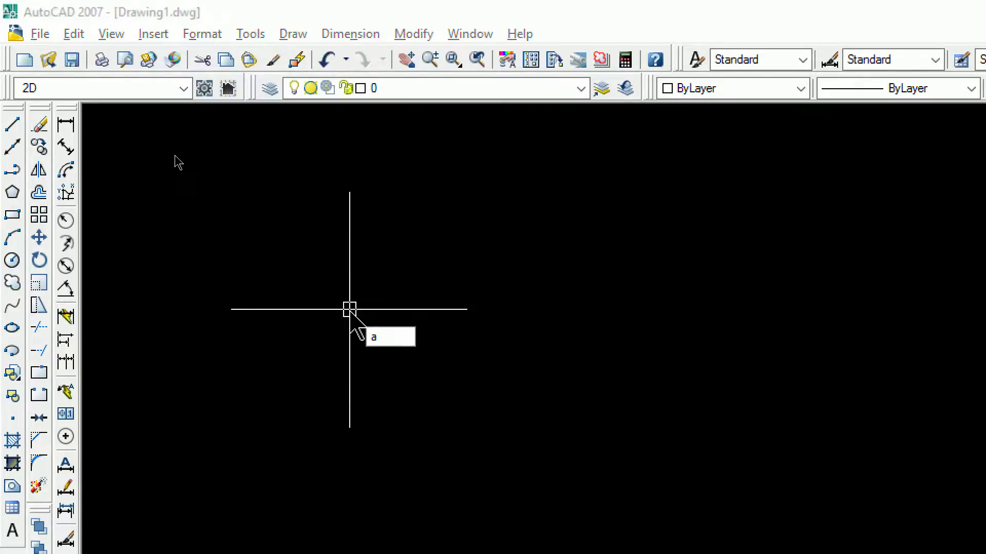
pyautogui.press('Return')
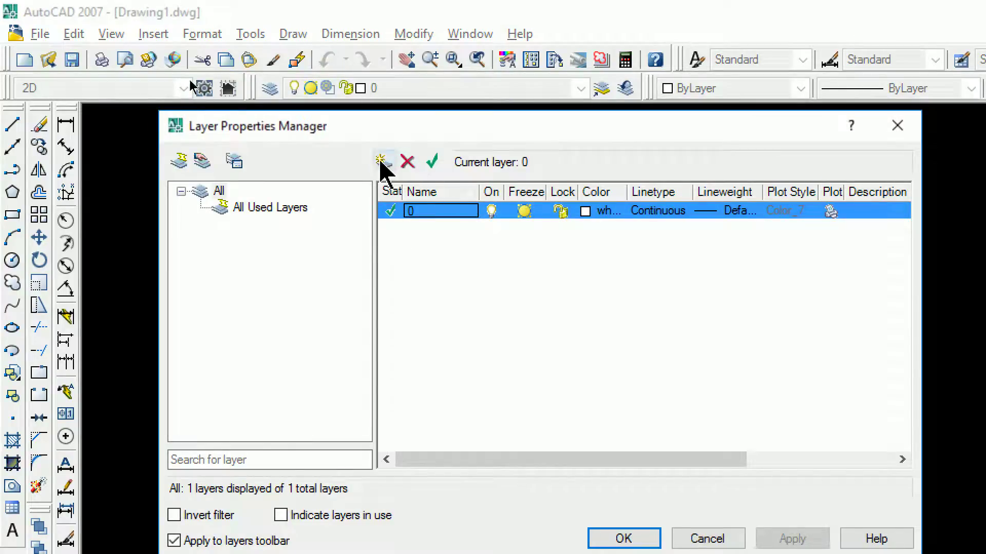
pyautogui.click(381, 162)
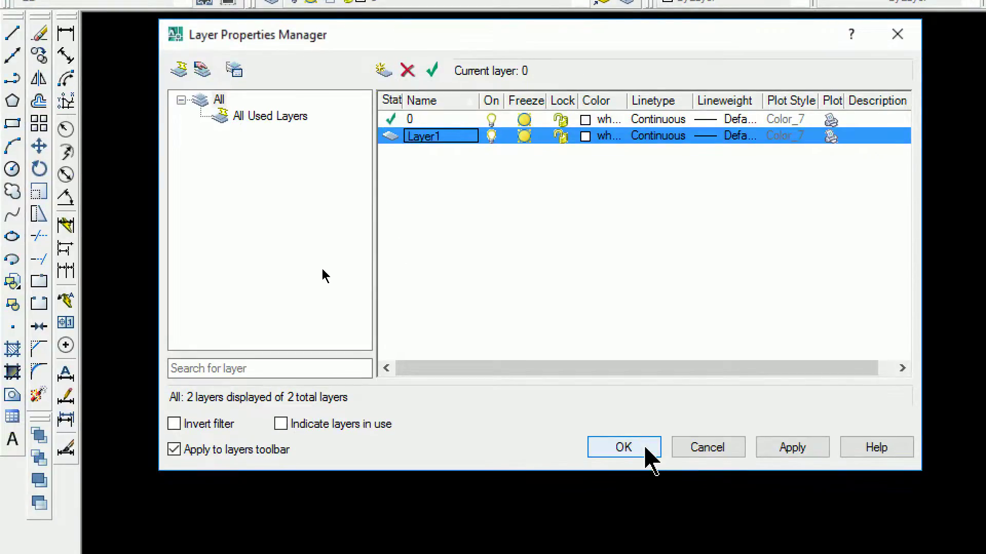
pyautogui.click(645, 448)
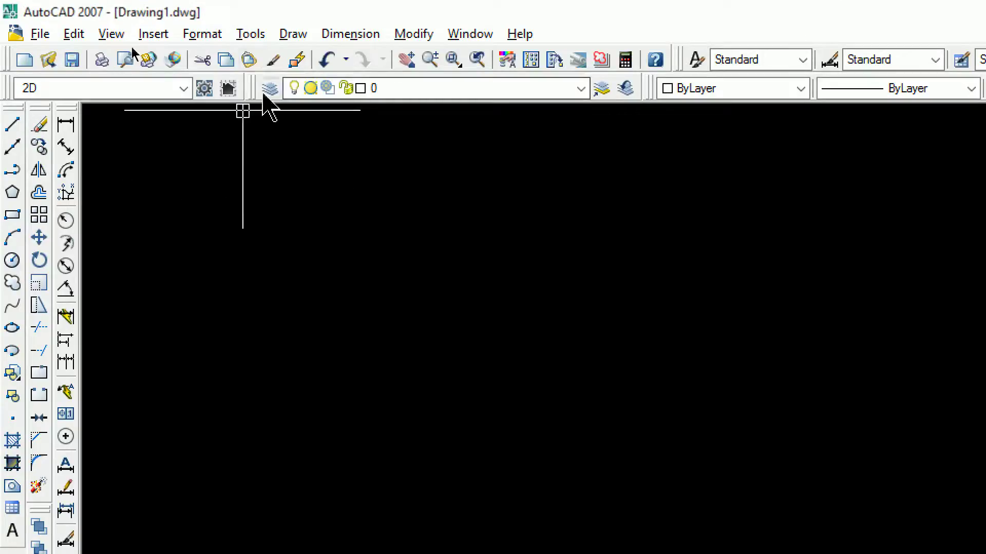
# Step: Draw a wide rectangle in the upper left of the empty drawing
pyautogui.write('rec')
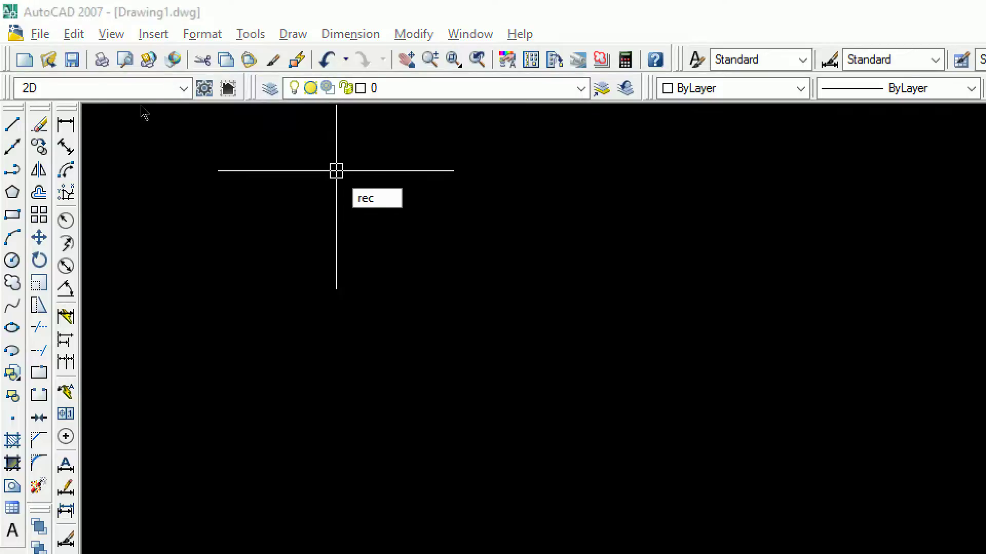
pyautogui.press('Return')
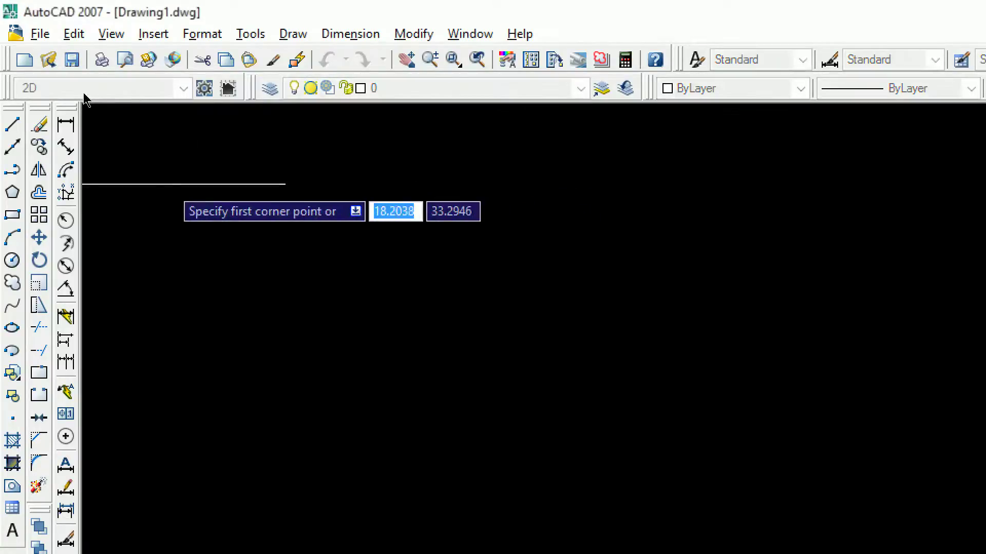
pyautogui.click(167, 184)
pyautogui.click(526, 323)
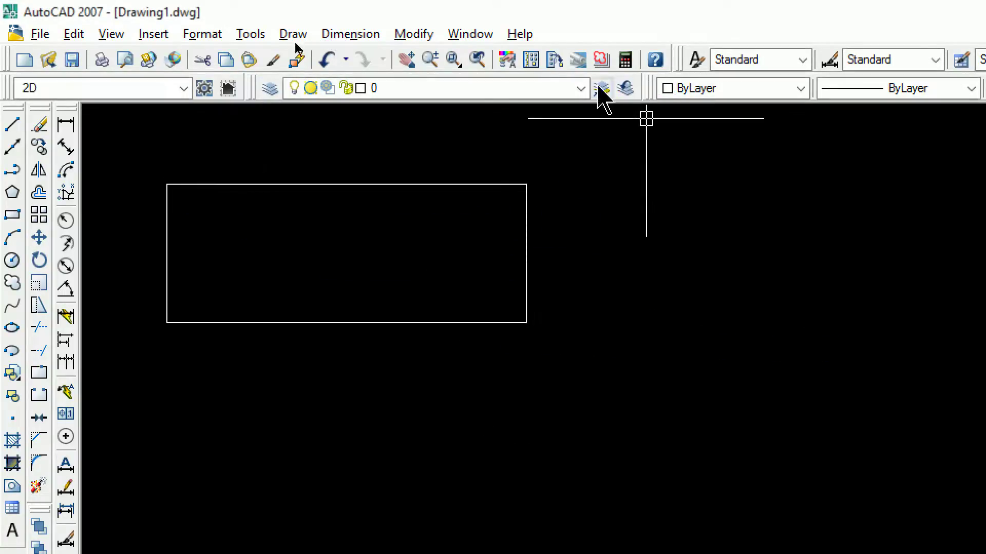
pyautogui.click(582, 88)
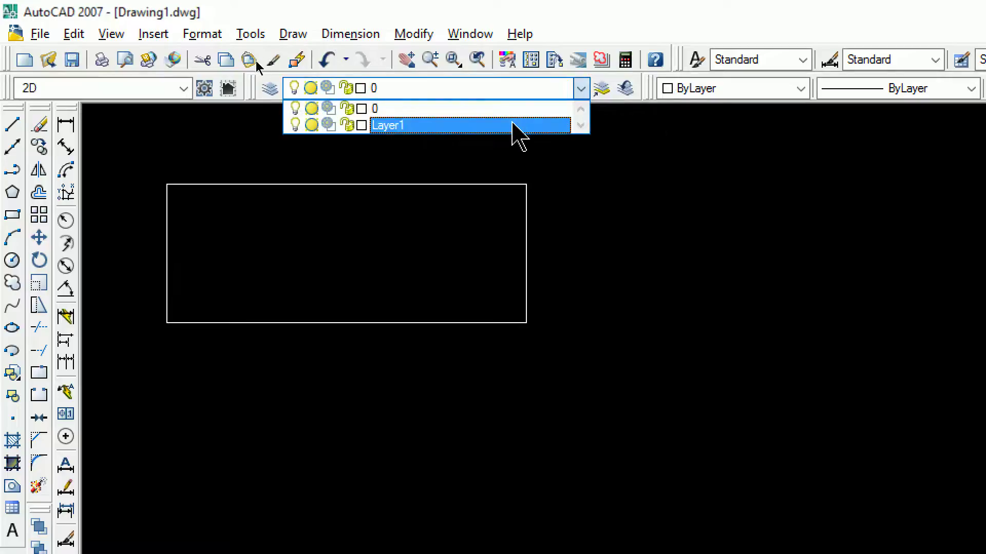
# Step: Make Layer1 current with Red for new objects, keeping linetype and lineweight ByLayer
pyautogui.click(512, 125)
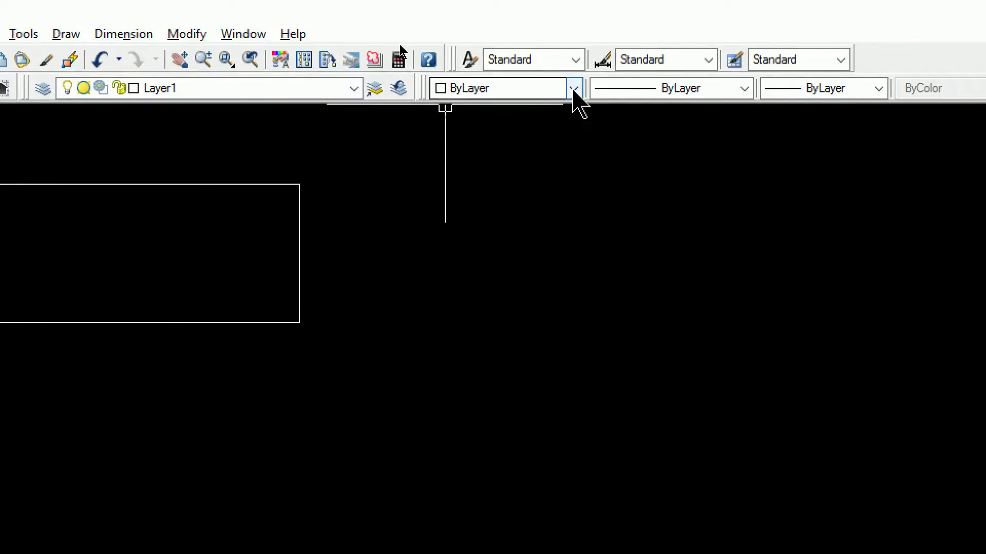
pyautogui.click(573, 90)
pyautogui.click(544, 105)
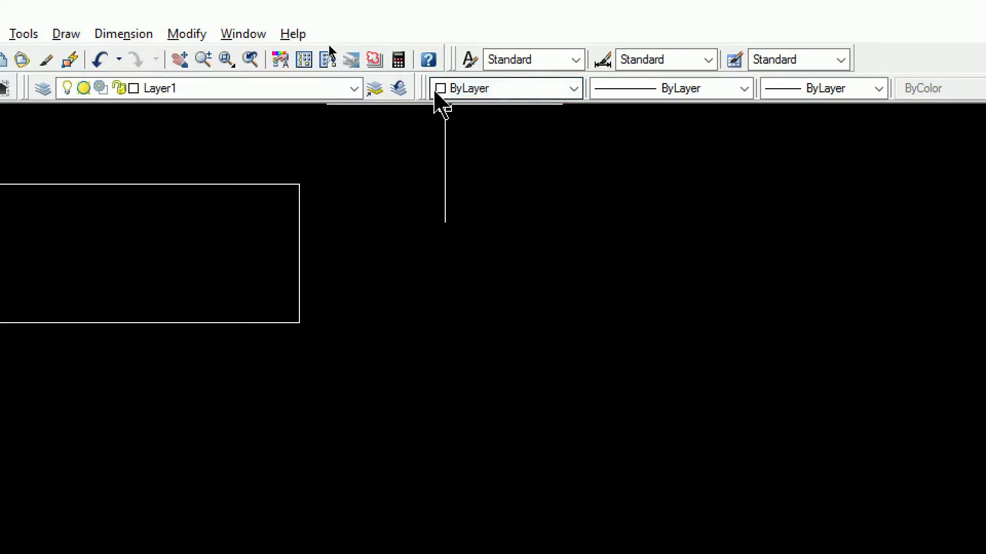
pyautogui.click(573, 91)
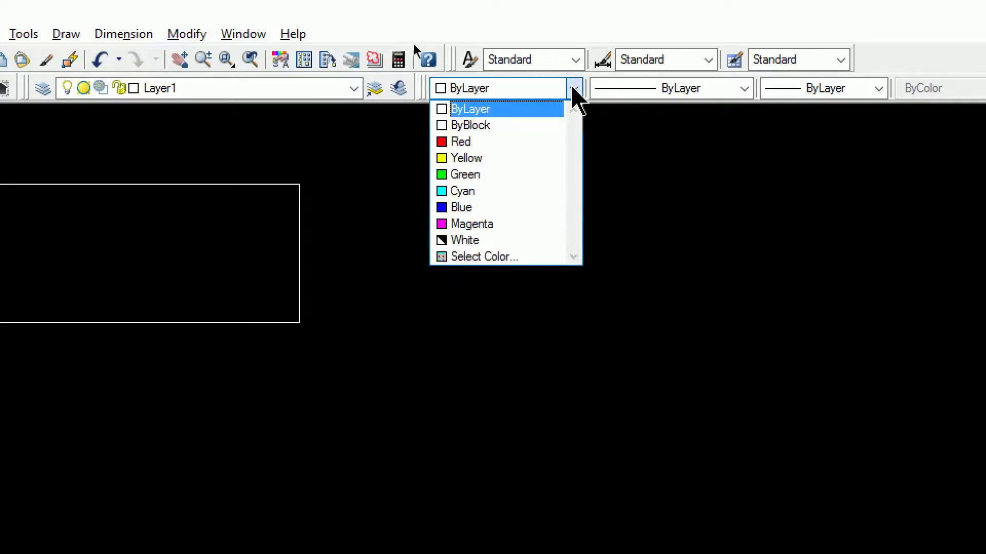
pyautogui.click(462, 141)
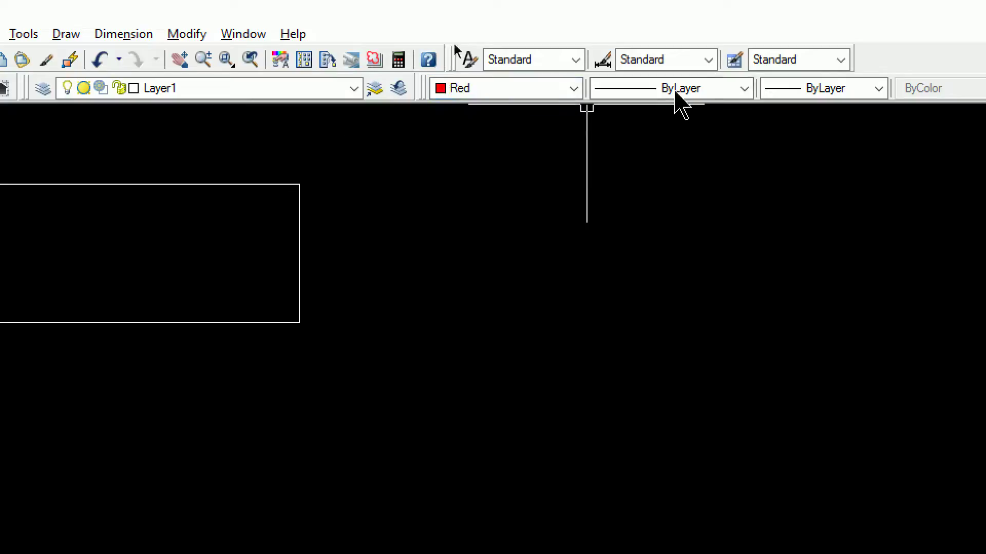
pyautogui.click(744, 89)
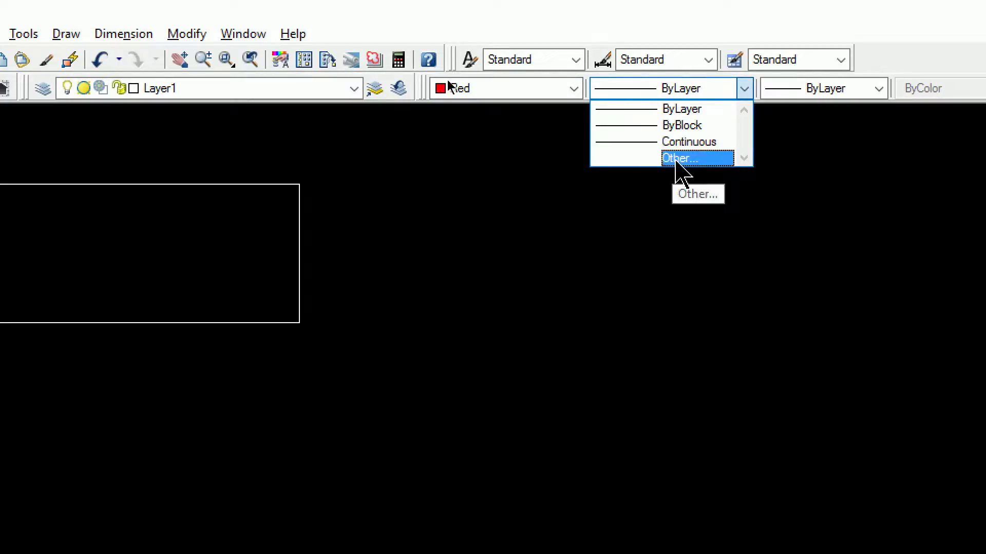
pyautogui.click(862, 88)
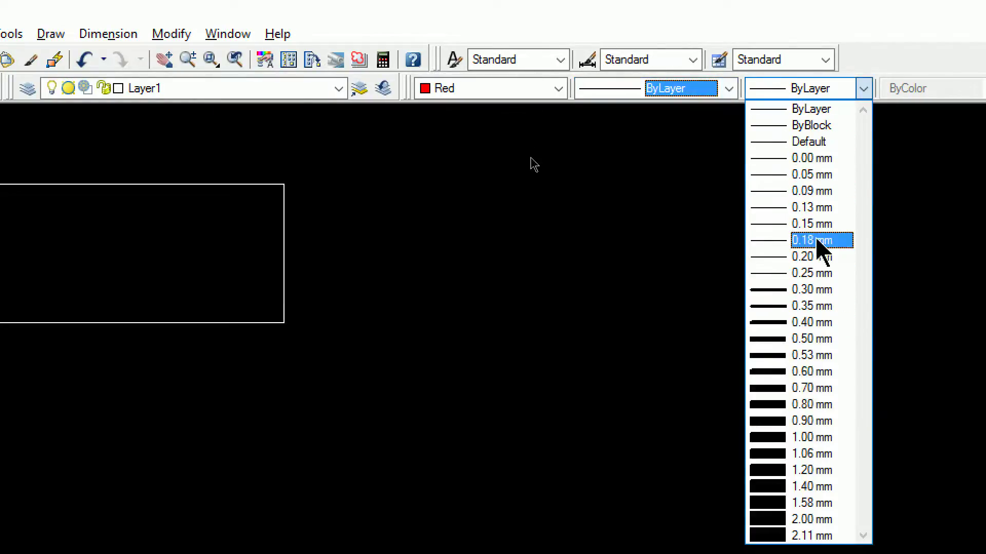
pyautogui.click(352, 115)
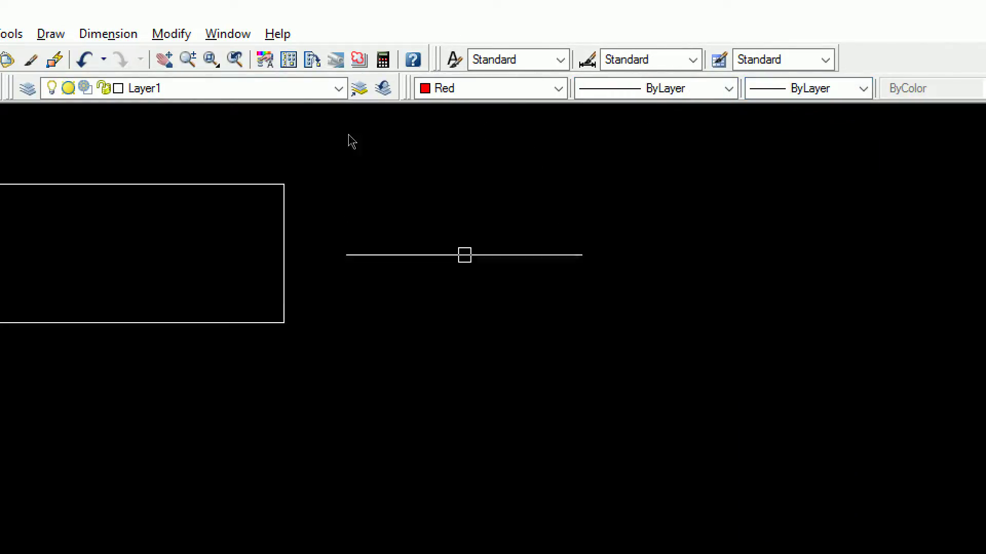
# Step: Draw a circle with the C command to the right of the rectangle, then select the rectangle
pyautogui.write('c')
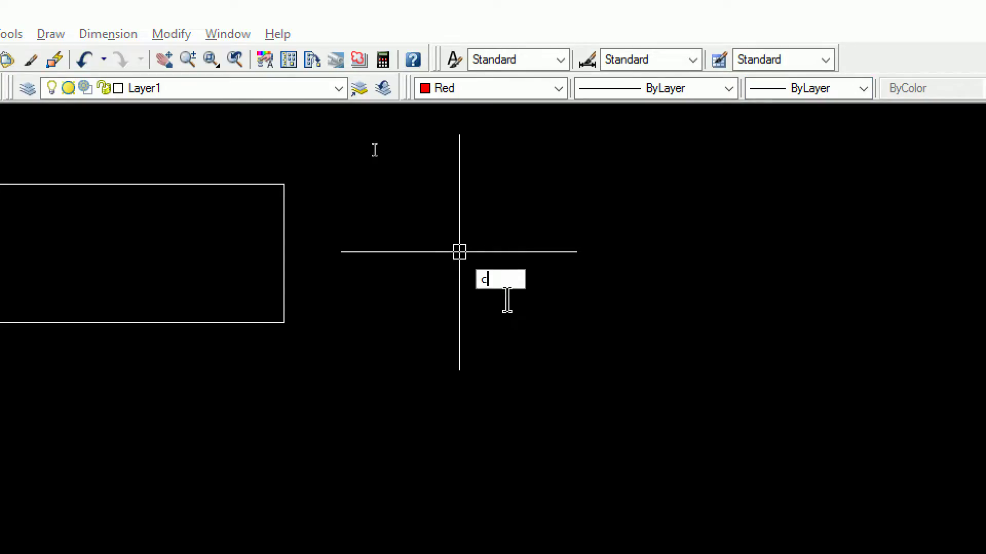
pyautogui.press('Return')
pyautogui.click(441, 246)
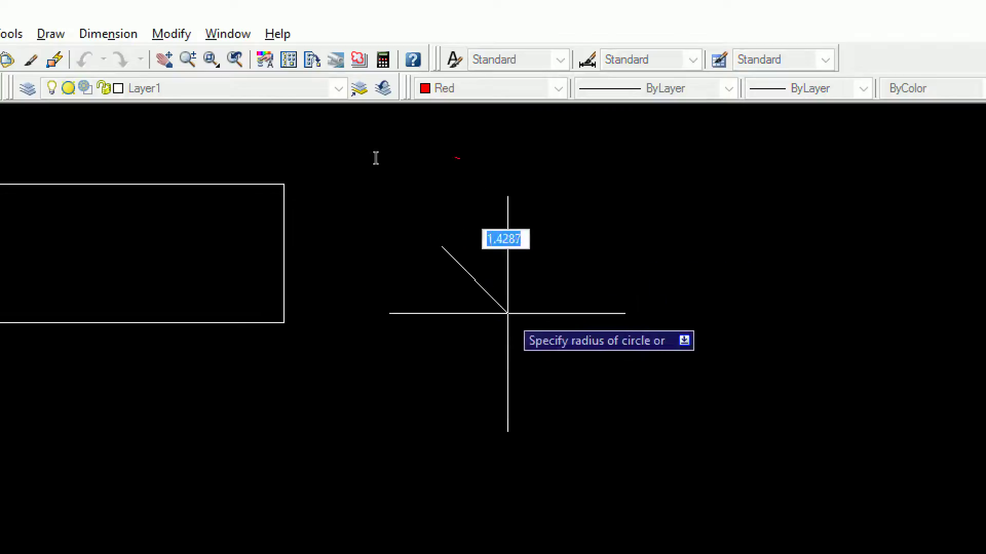
pyautogui.click(524, 323)
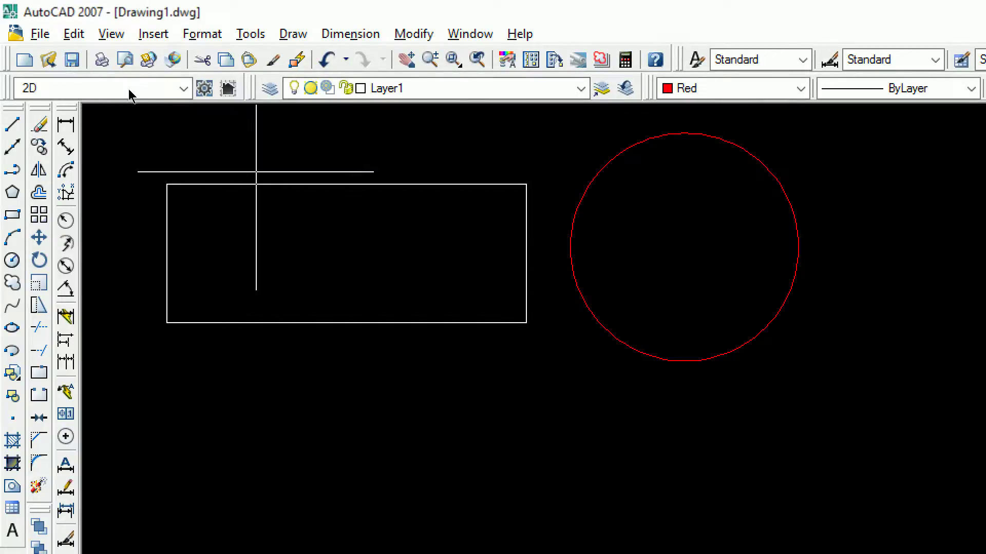
pyautogui.click(260, 184)
pyautogui.click(262, 183)
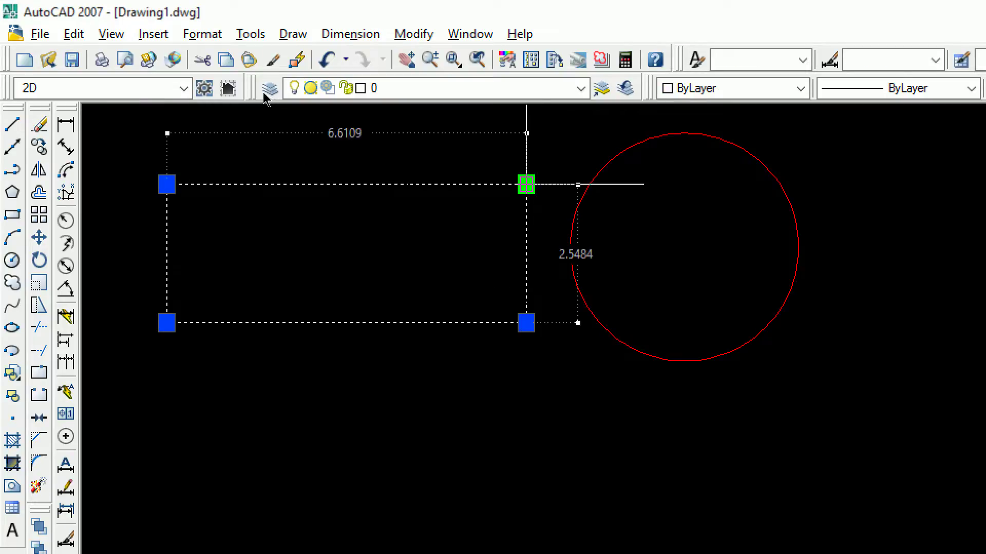
pyautogui.rightClick(526, 184)
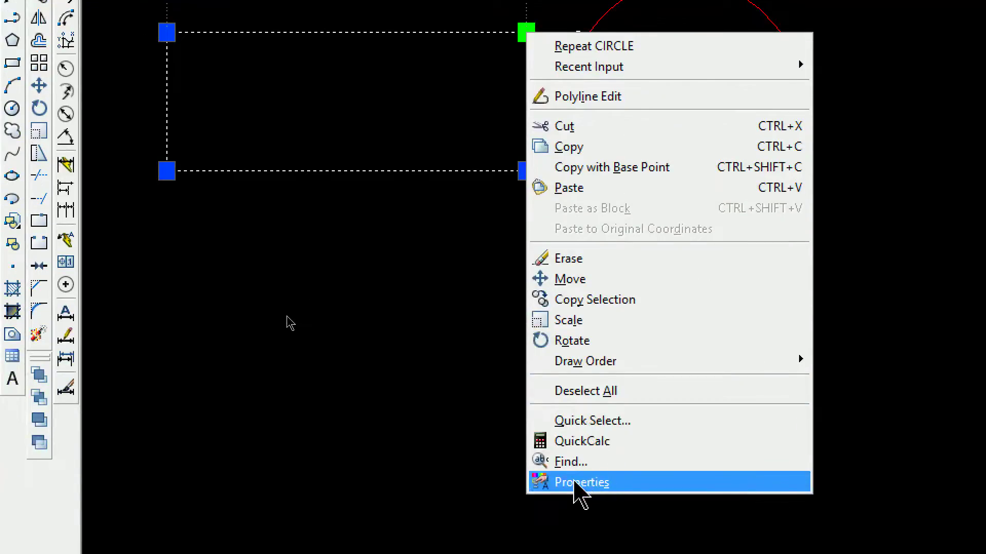
pyautogui.press('Escape')
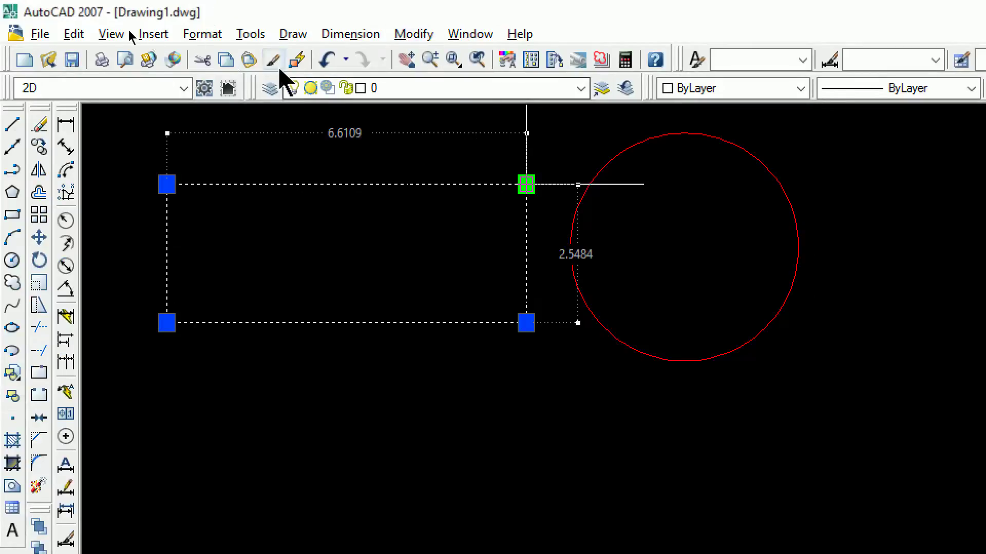
pyautogui.click(204, 35)
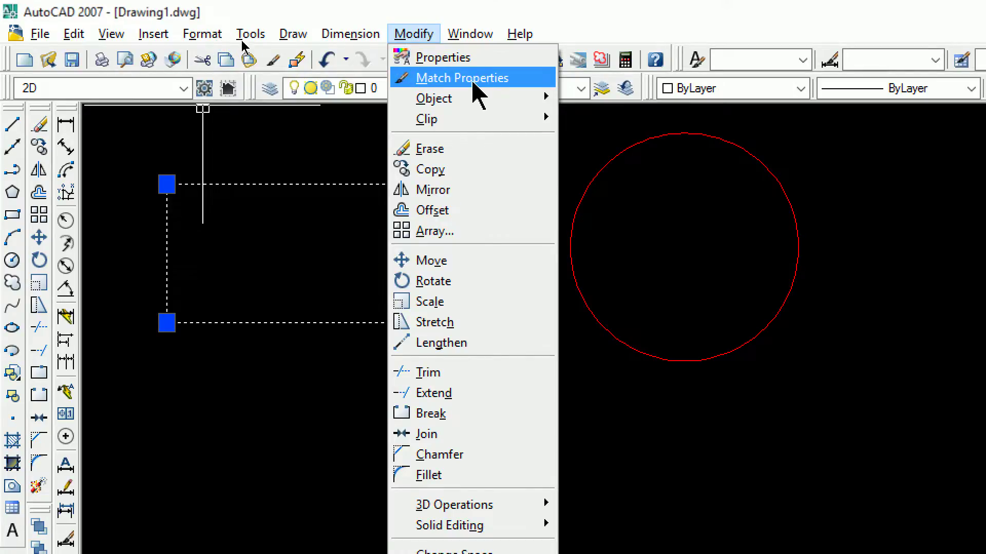
pyautogui.click(431, 57)
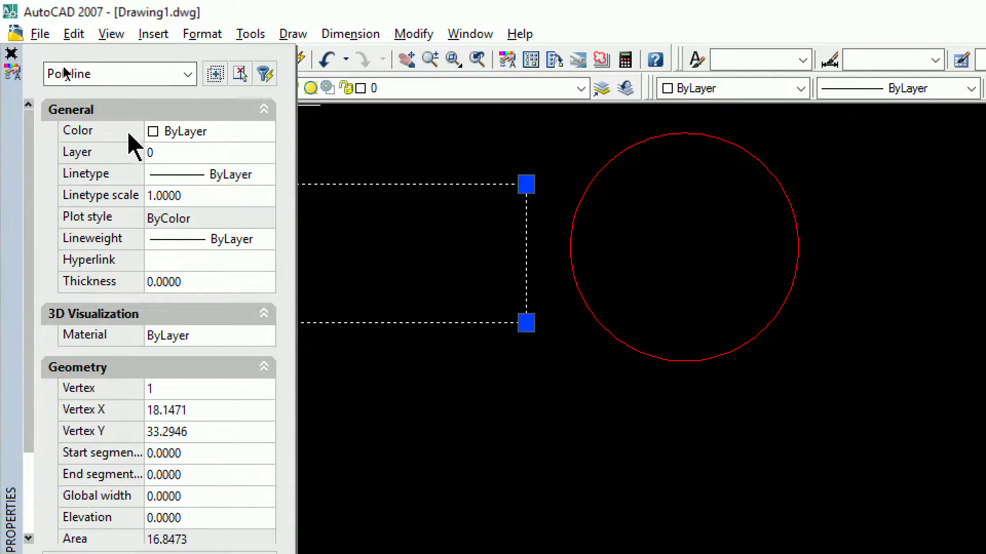
pyautogui.click(167, 154)
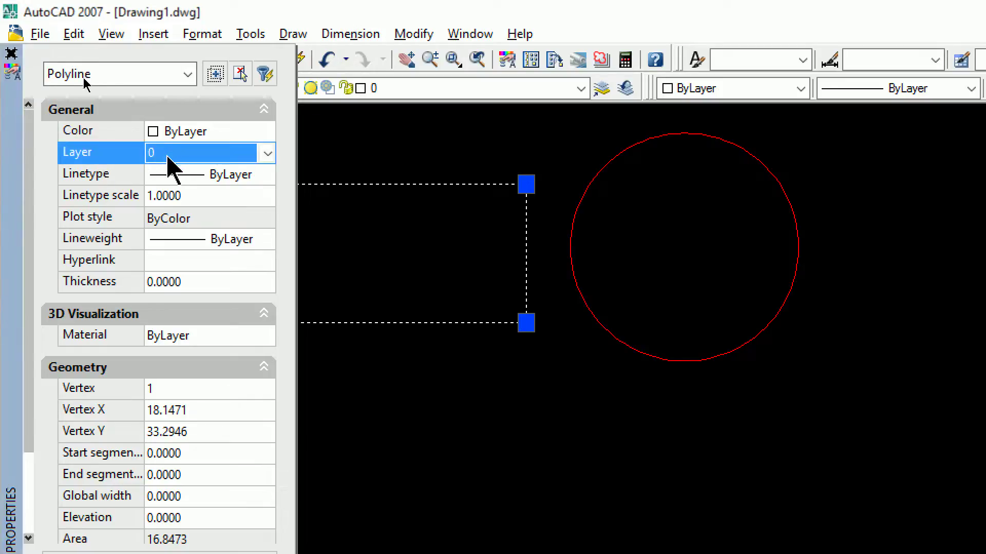
pyautogui.click(166, 174)
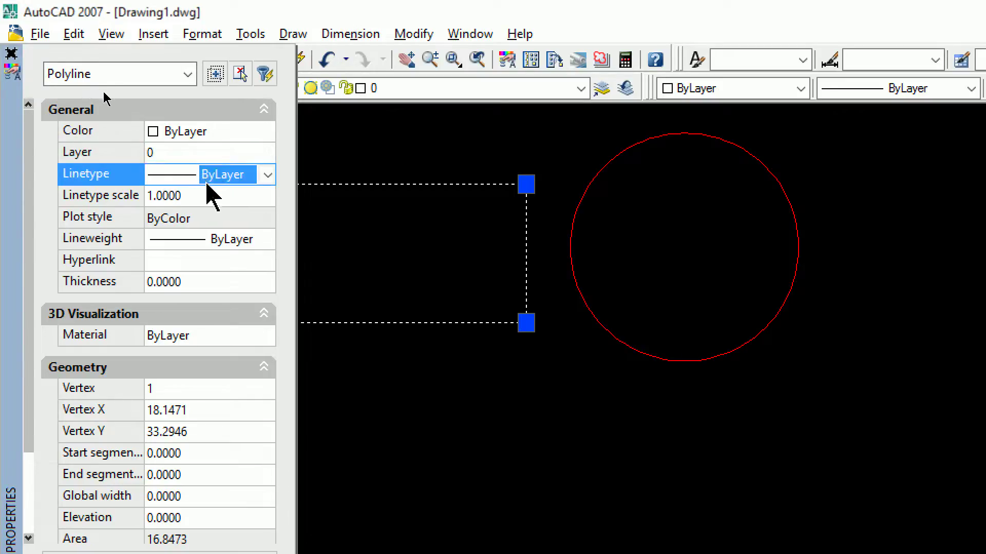
pyautogui.click(266, 175)
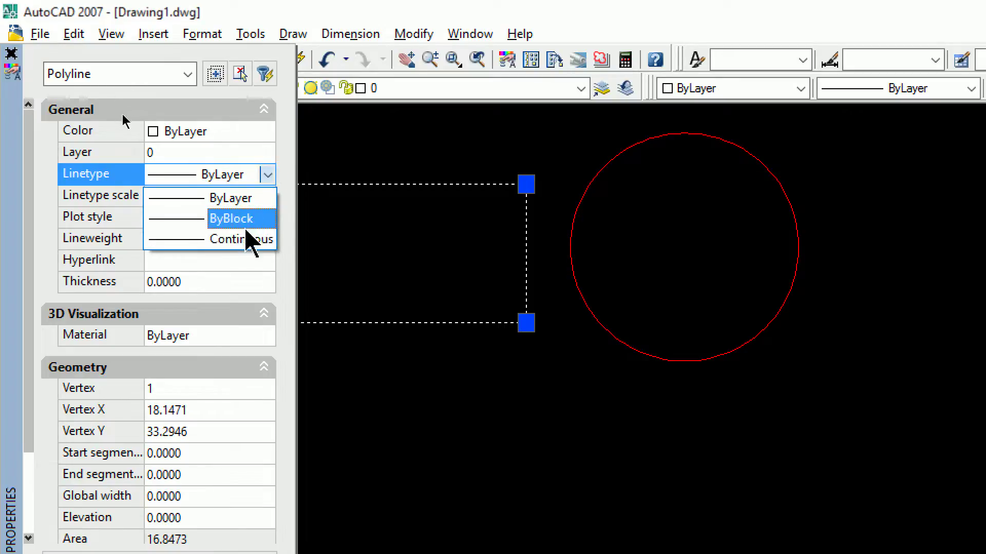
pyautogui.click(277, 199)
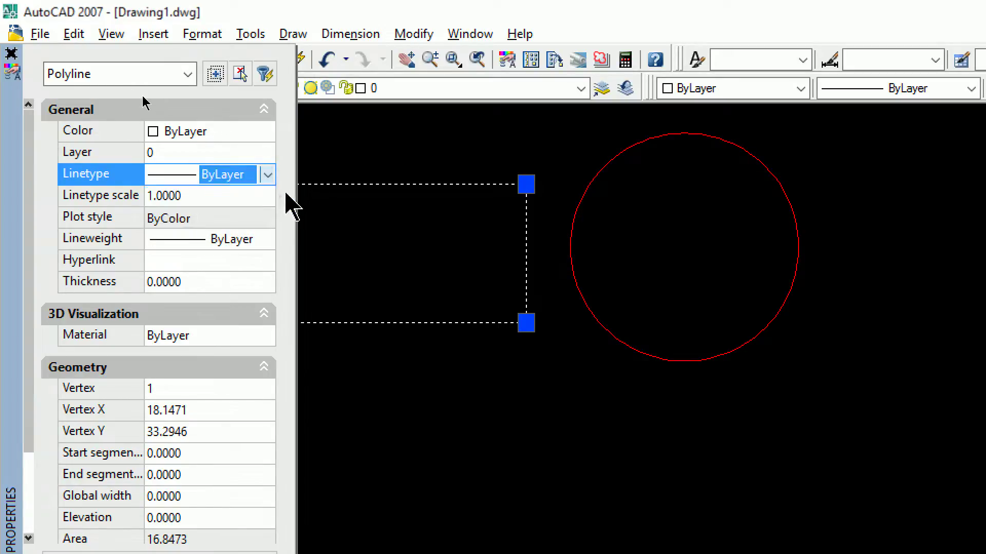
pyautogui.click(238, 195)
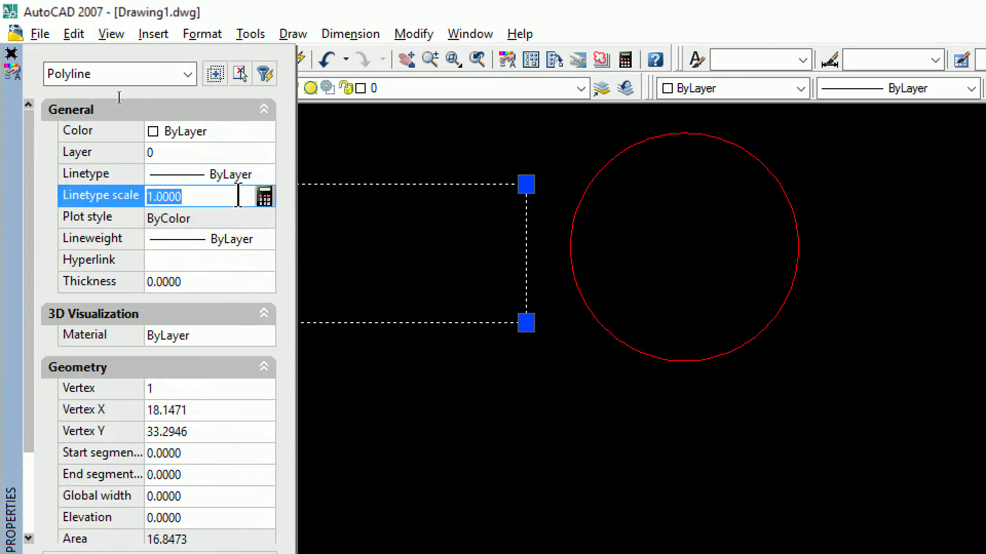
pyautogui.click(193, 240)
pyautogui.click(186, 197)
pyautogui.click(201, 196)
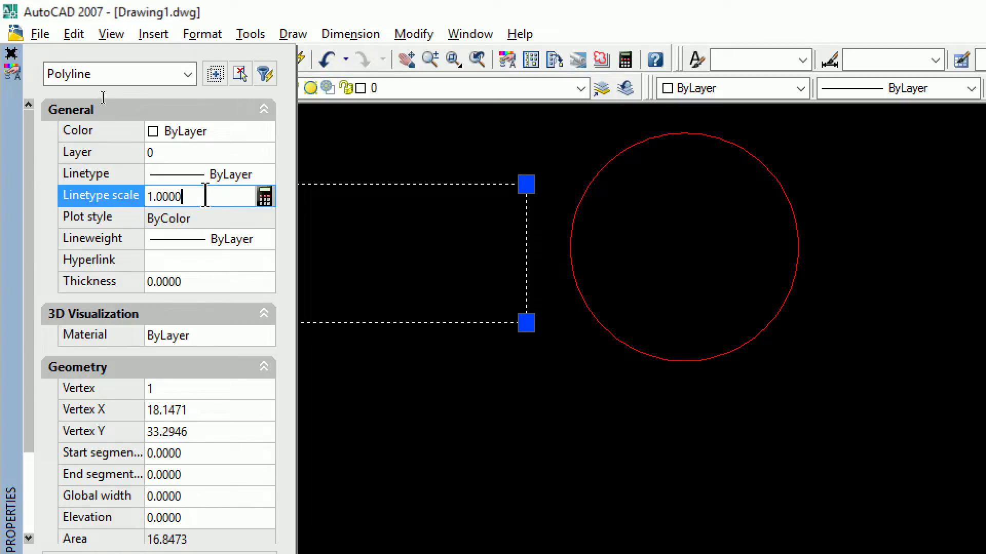
pyautogui.doubleClick(189, 196)
pyautogui.click(229, 239)
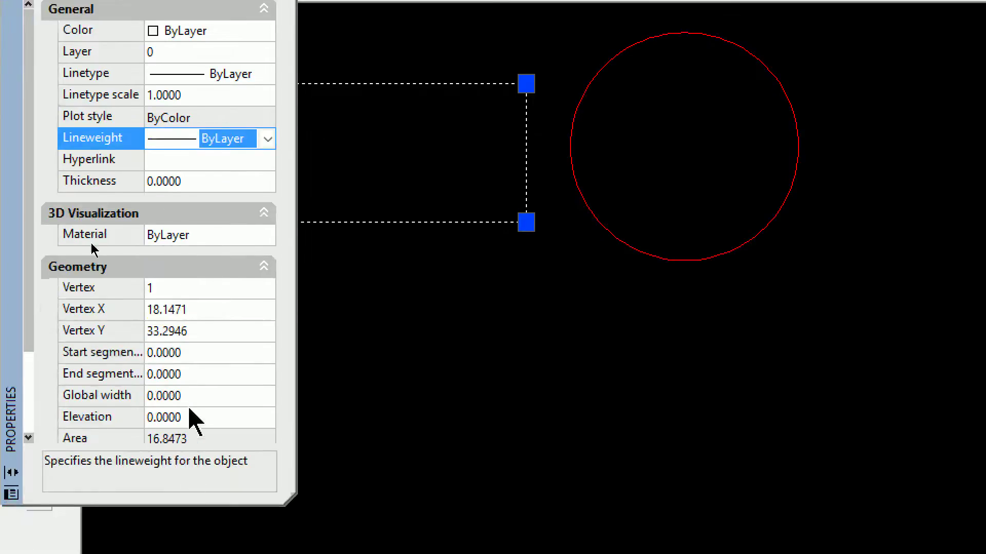
pyautogui.click(197, 311)
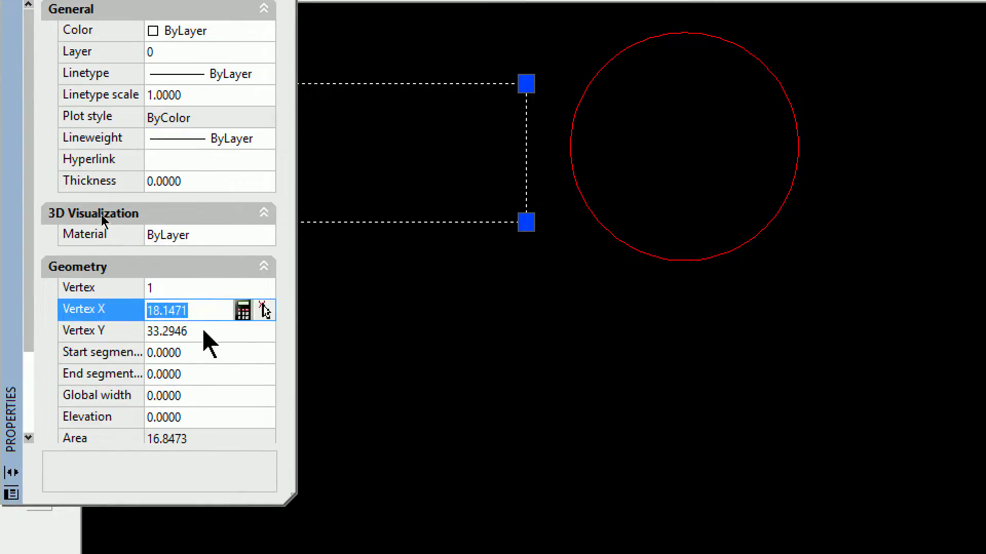
pyautogui.click(202, 331)
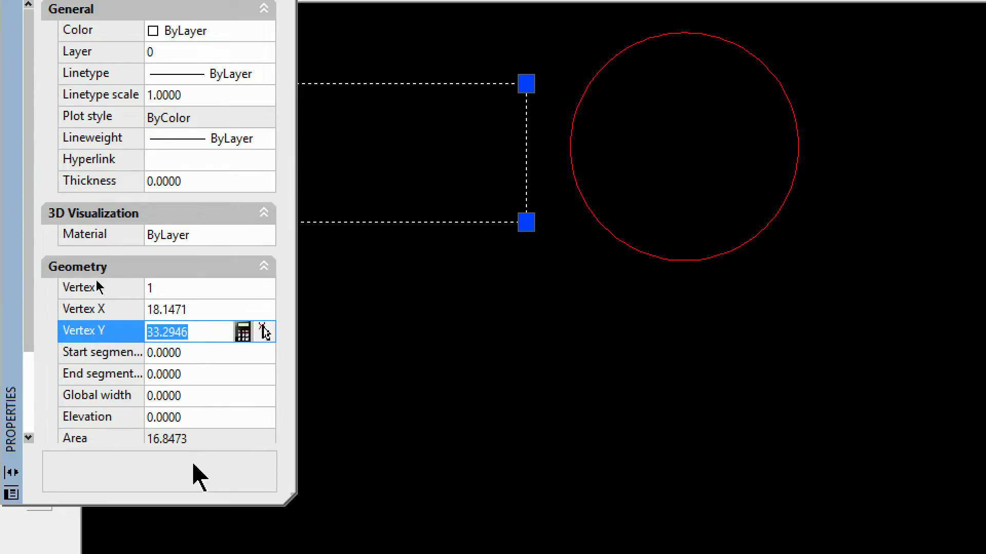
pyautogui.click(194, 438)
pyautogui.click(196, 437)
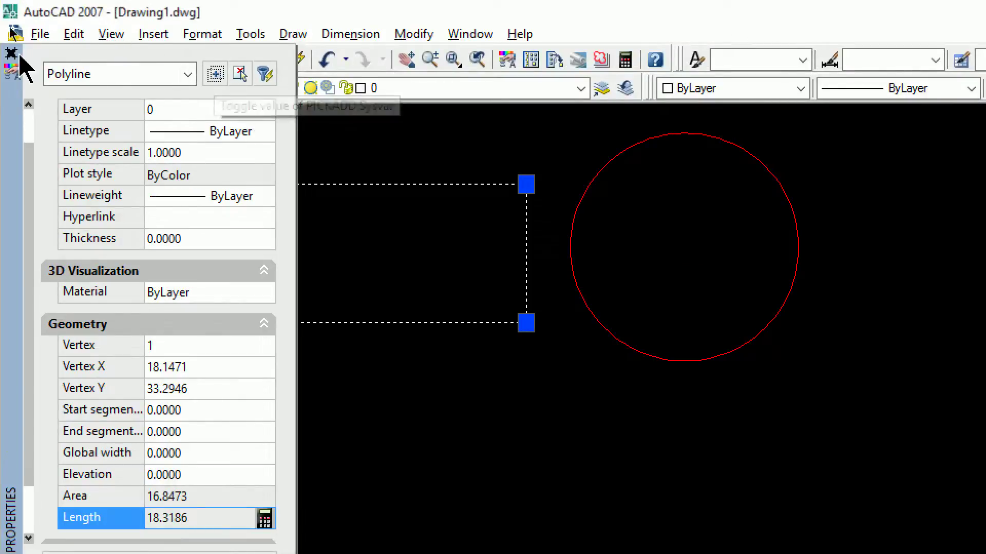
pyautogui.click(13, 59)
# Step: Use Modify > Match Properties to copy the red circle's properties onto the rectangle
pyautogui.press('Escape')
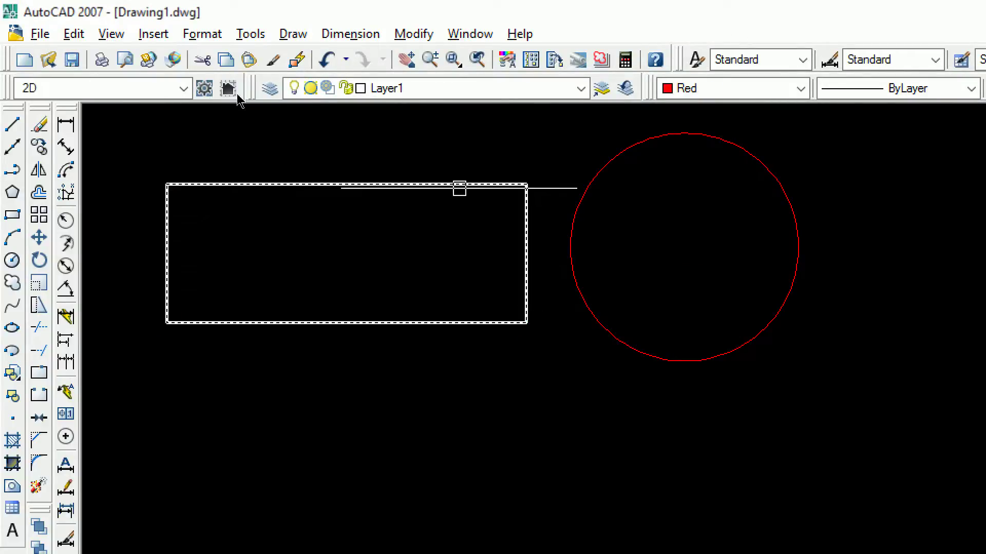
pyautogui.click(413, 35)
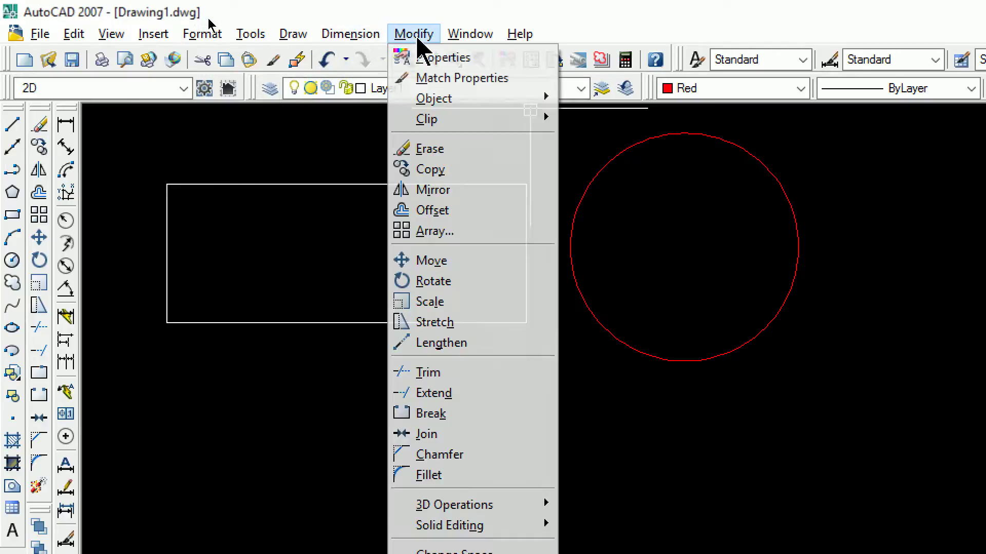
pyautogui.click(485, 80)
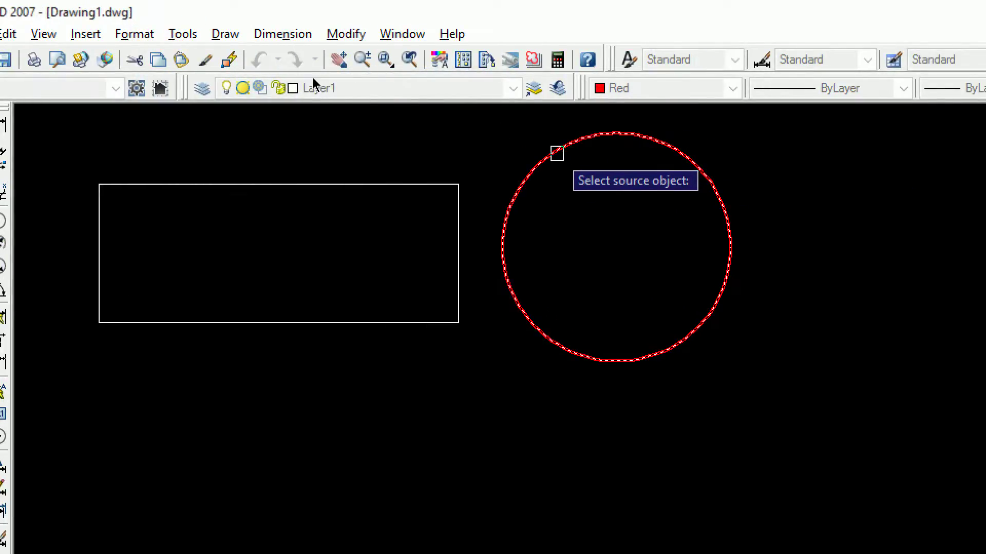
pyautogui.click(551, 151)
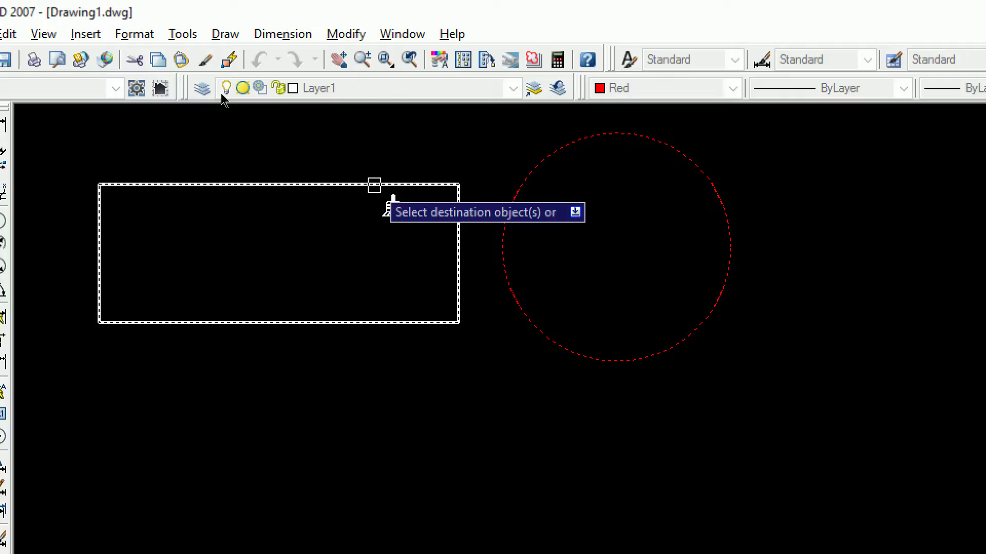
pyautogui.click(374, 185)
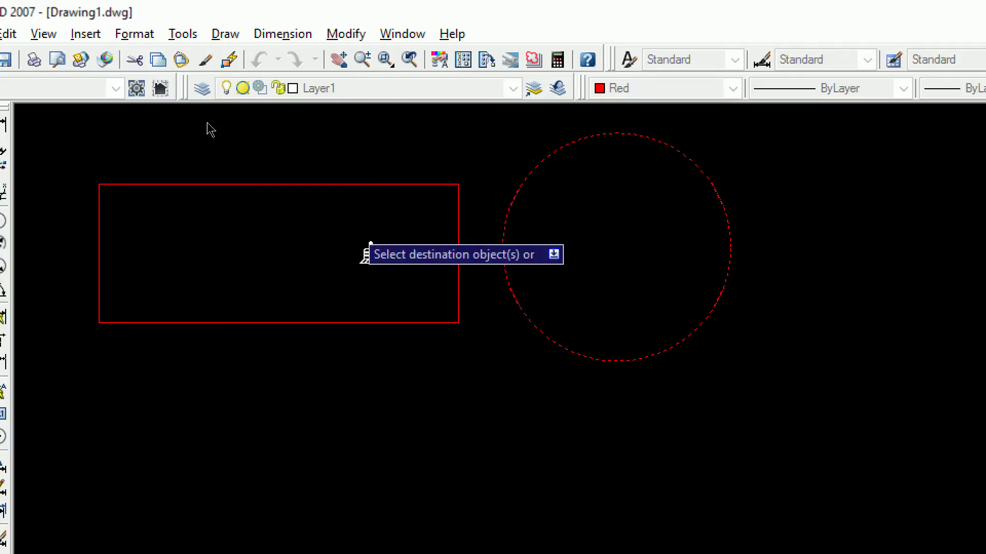
pyautogui.press('Return')
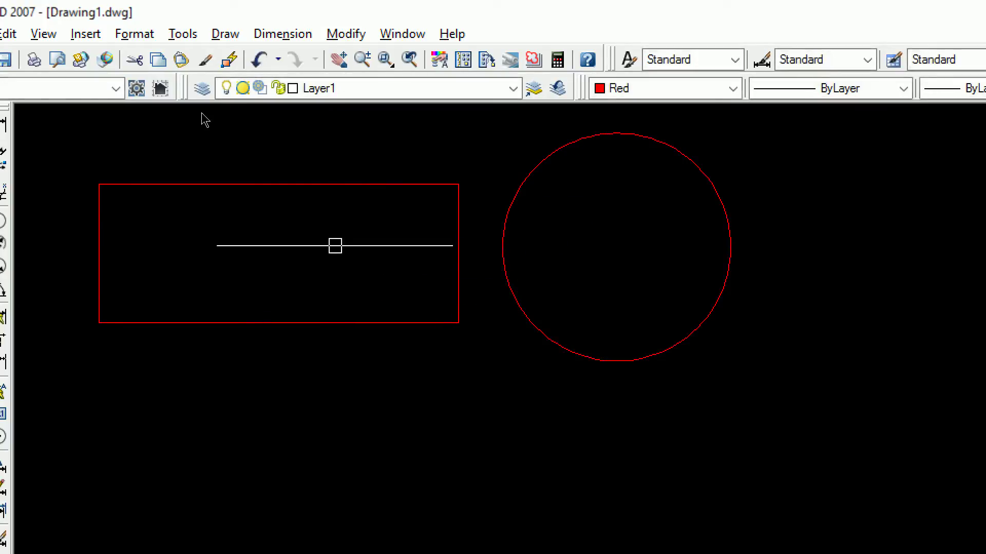
# Step: Select the rectangle to confirm it now has the circle's red properties, then deselect it
pyautogui.click(345, 184)
pyautogui.press('Escape')
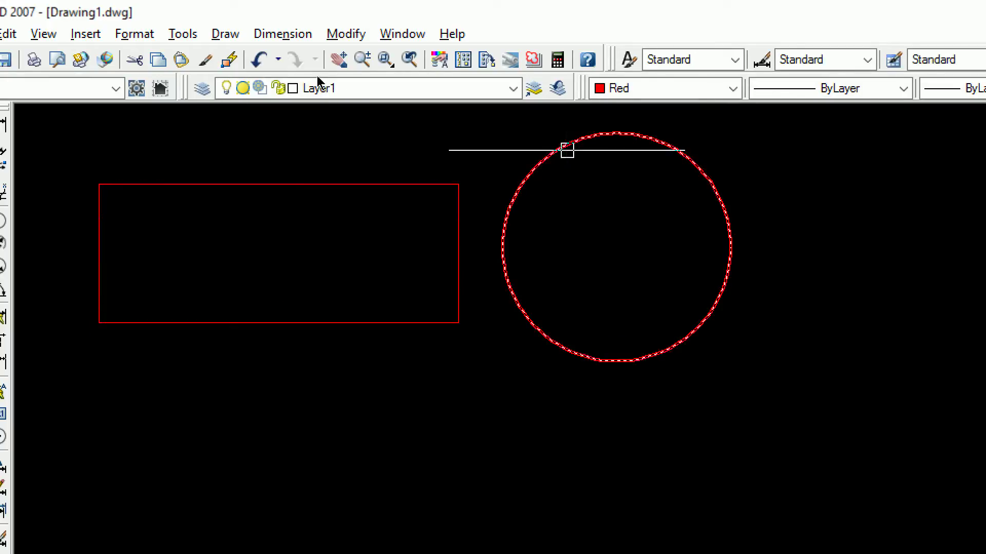
pyautogui.click(334, 184)
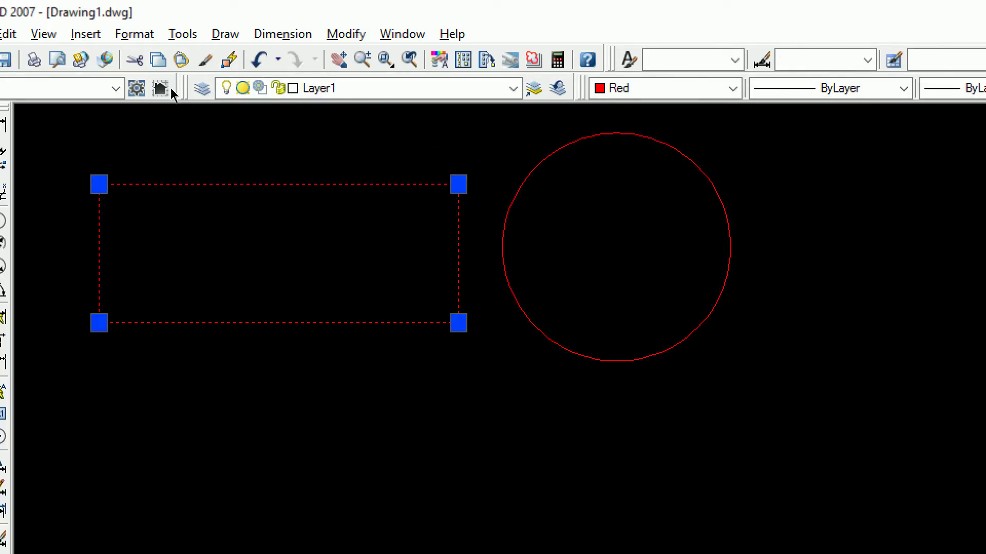
pyautogui.press('Escape')
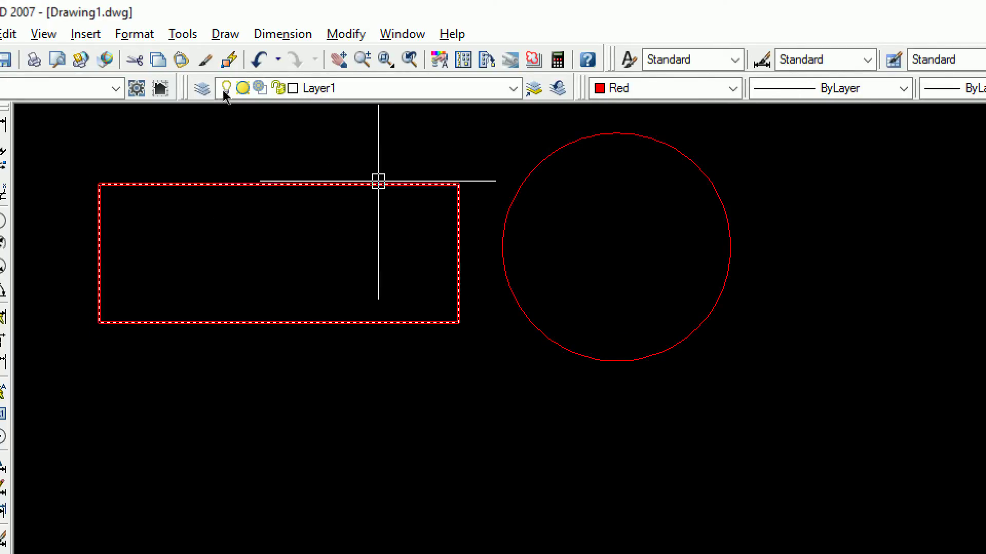